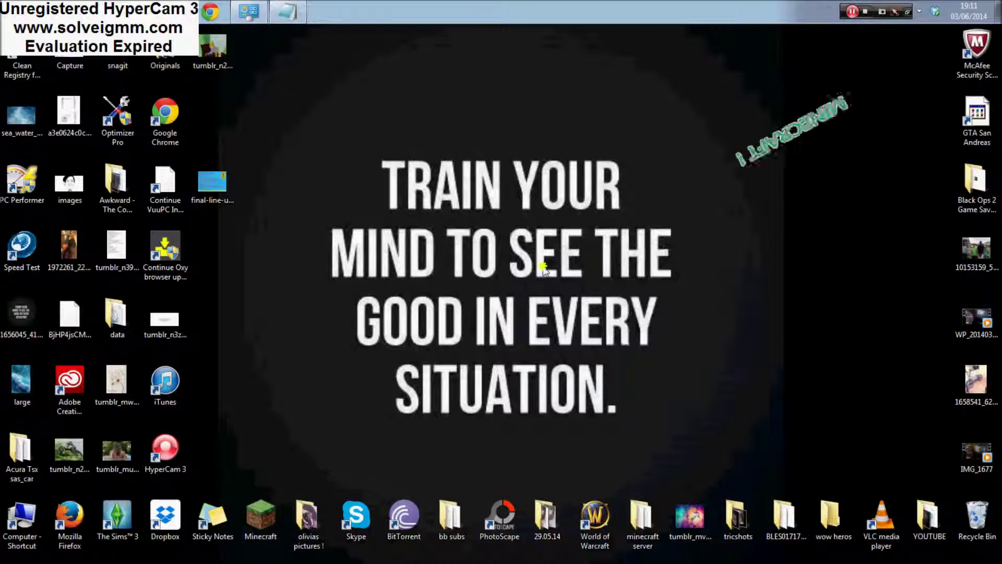
Step: Move the Minecraft shortcut onto the wallpaper area, then back to the bottom row
drag(543, 269, 752, 263)
click(743, 146)
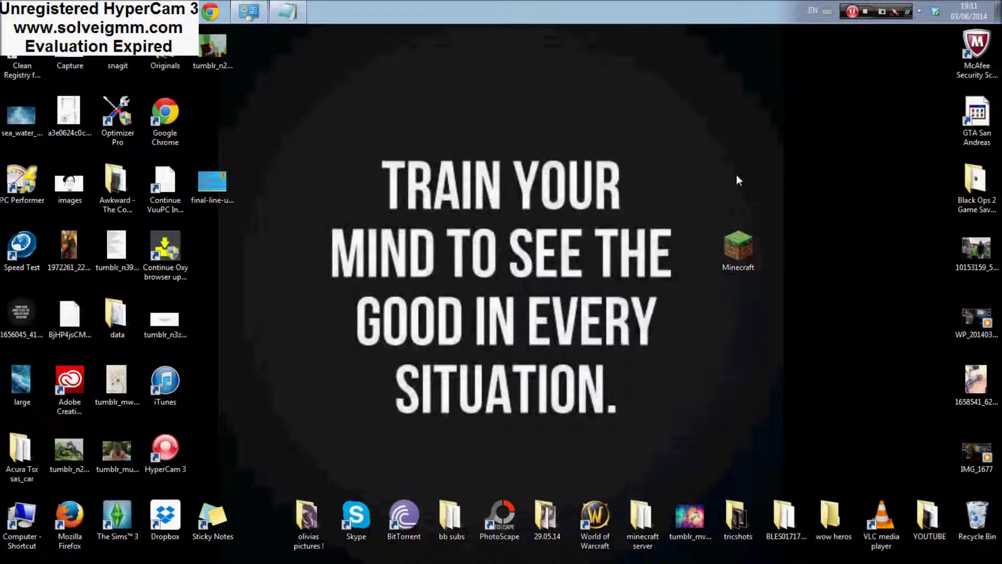
drag(694, 183, 787, 309)
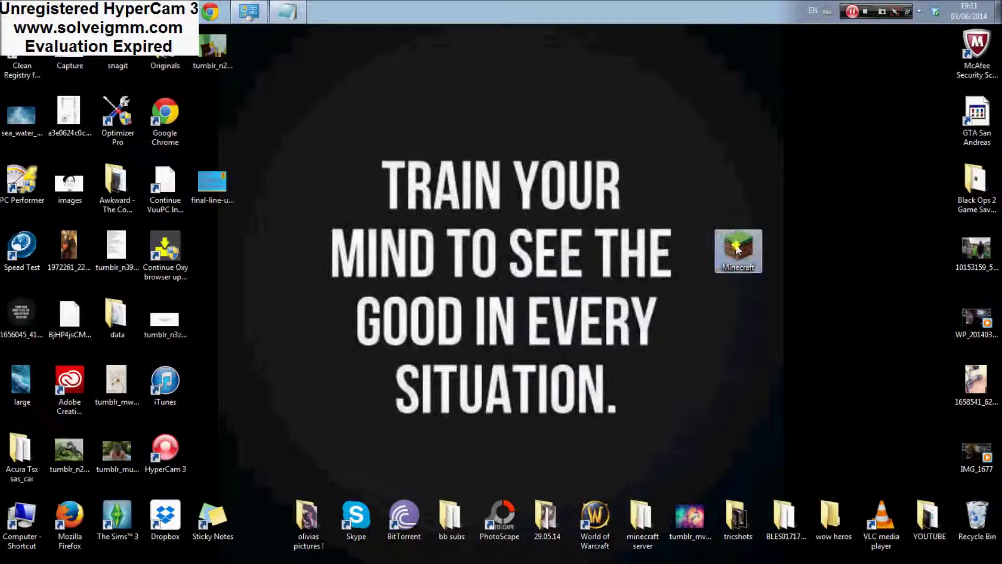
drag(738, 249, 261, 517)
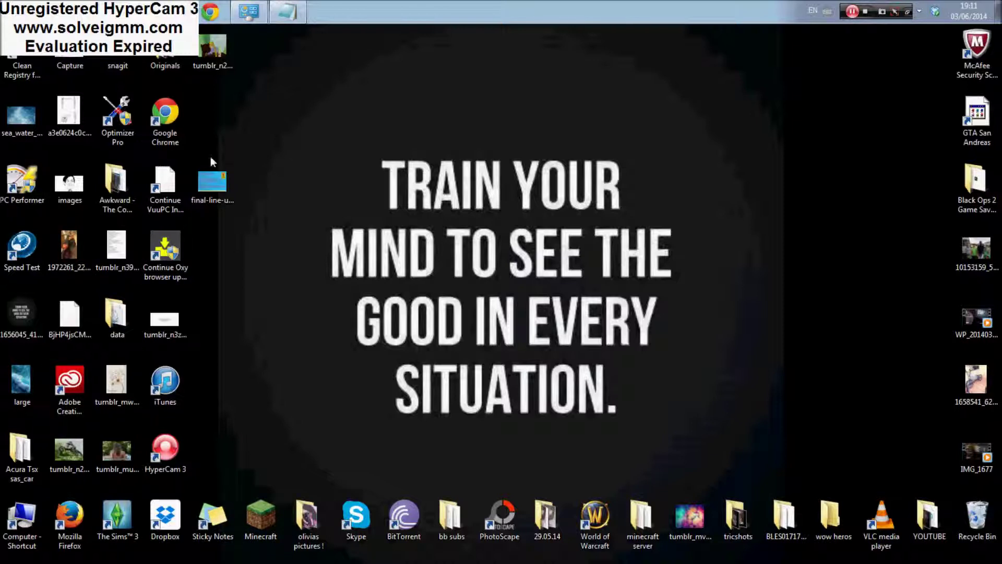
Step: Create a desktop folder named 'New folder' right of the wallpaper text, then bring up the Notepad script
right_click(432, 204)
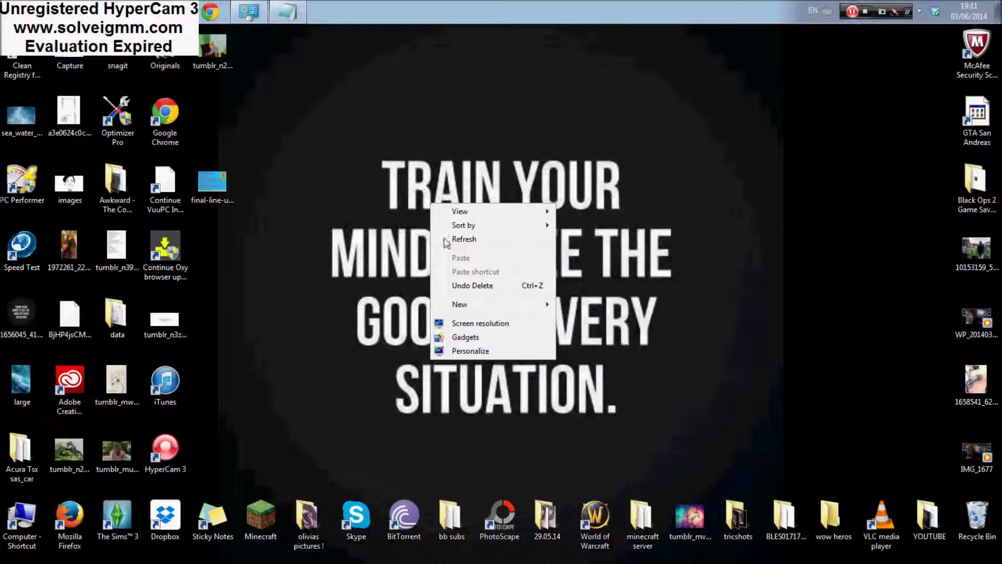
mouse_move(491, 304)
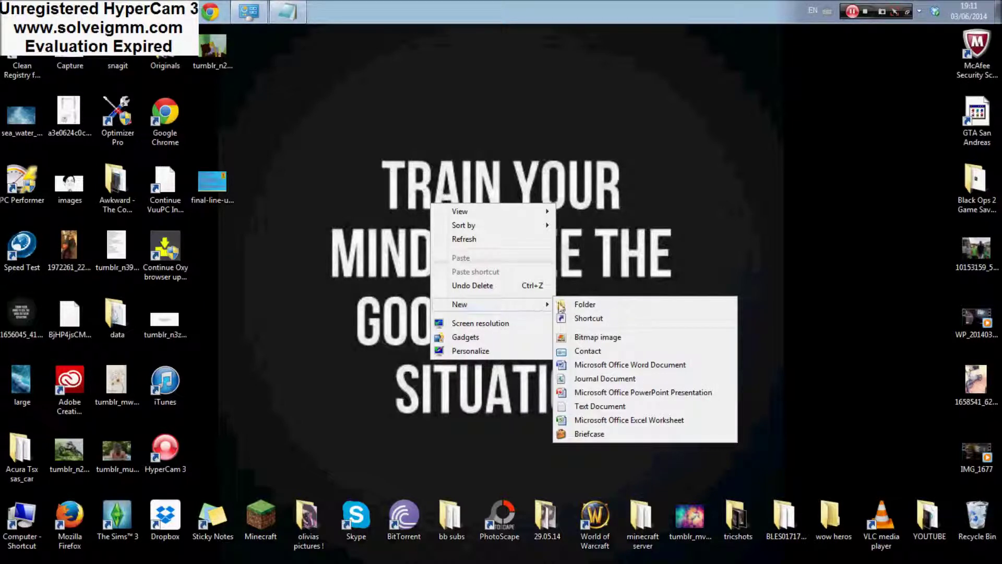
click(562, 304)
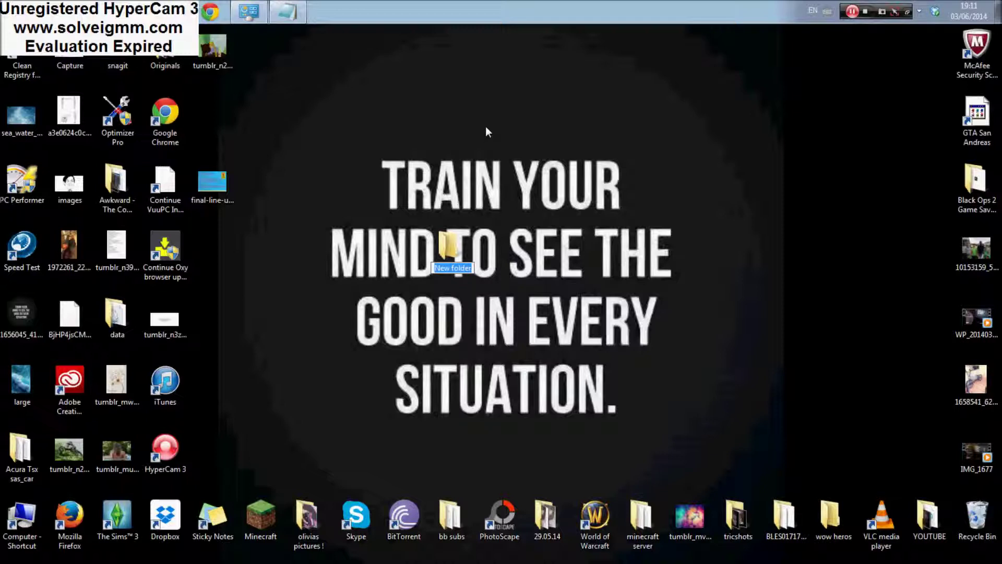
key(Return)
drag(441, 245, 727, 380)
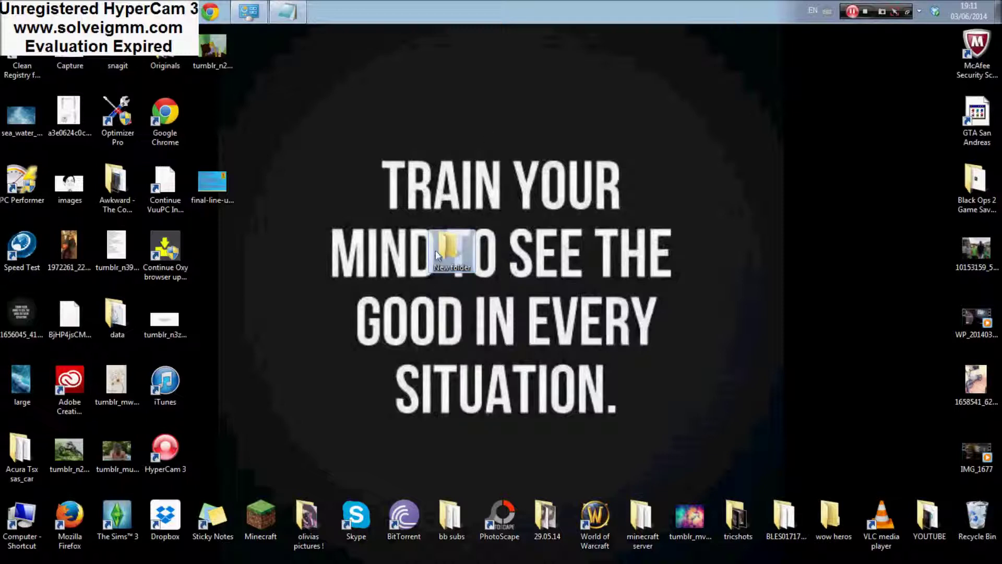
mouse_move(789, 253)
mouse_down()
mouse_move(743, 445)
mouse_move(668, 460)
mouse_move(697, 454)
mouse_up()
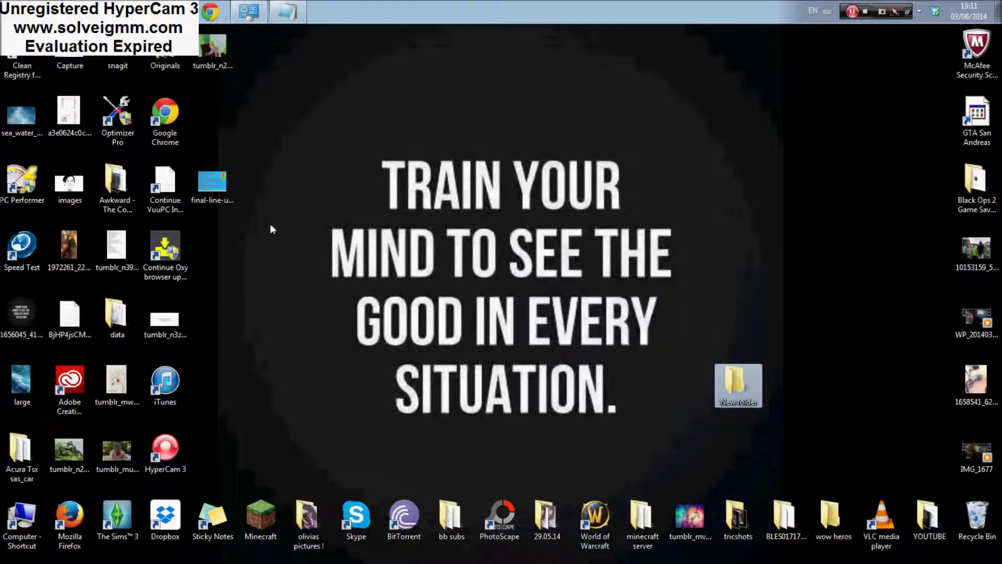
click(303, 16)
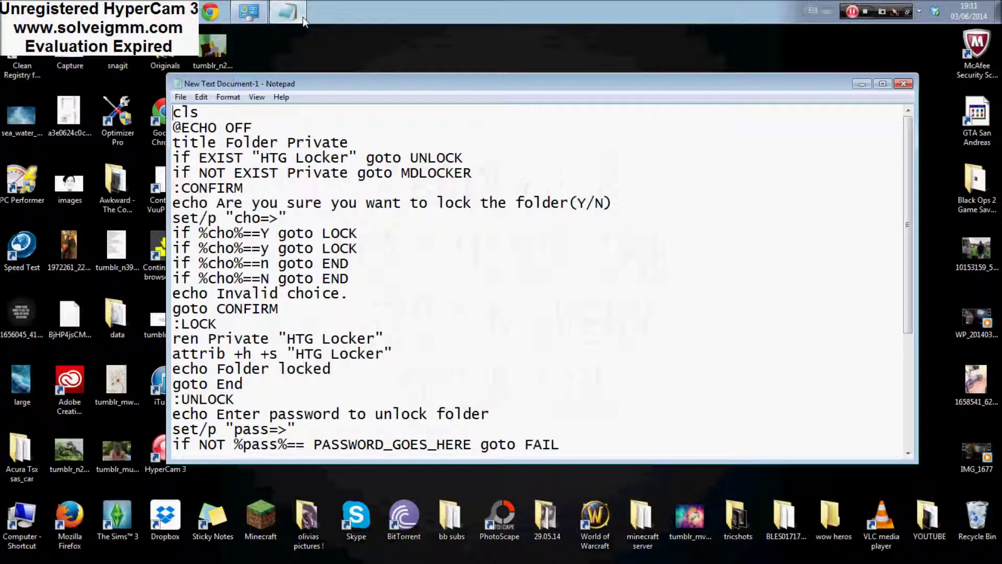
Step: Select the PASSWORD_GOES_HERE placeholder on the script's if NOT line
scroll(416, 125, down, 4)
scroll(417, 126, up, 4)
scroll(264, 282, down, 1)
scroll(270, 270, down, 1)
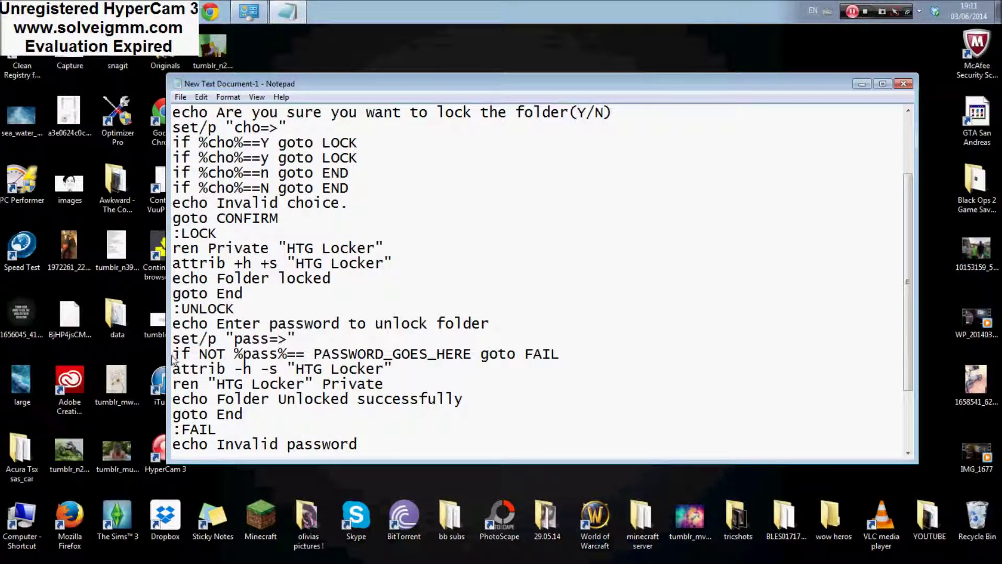
mouse_move(172, 355)
mouse_down()
mouse_move(484, 366)
mouse_move(569, 355)
mouse_up()
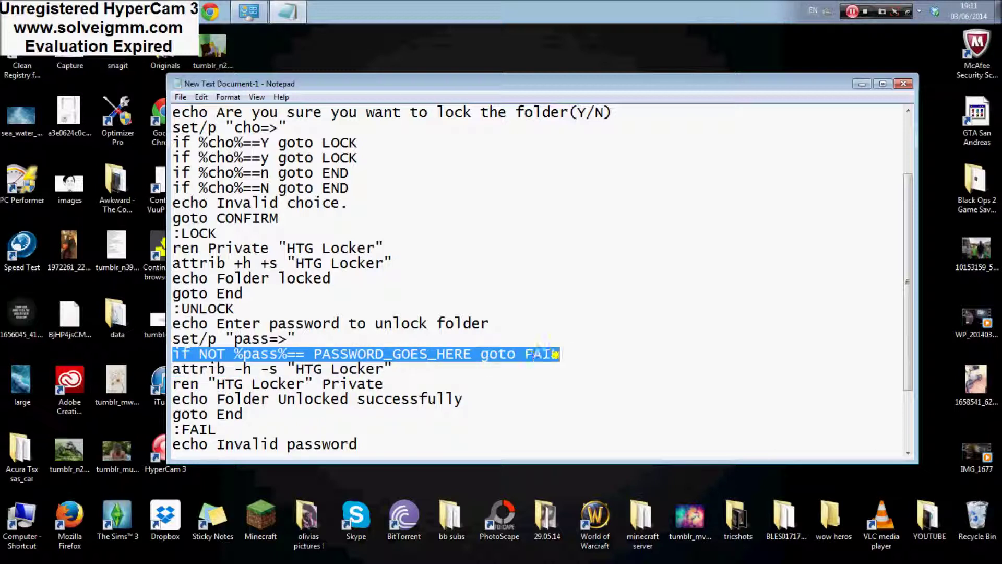
click(597, 354)
drag(470, 355, 318, 356)
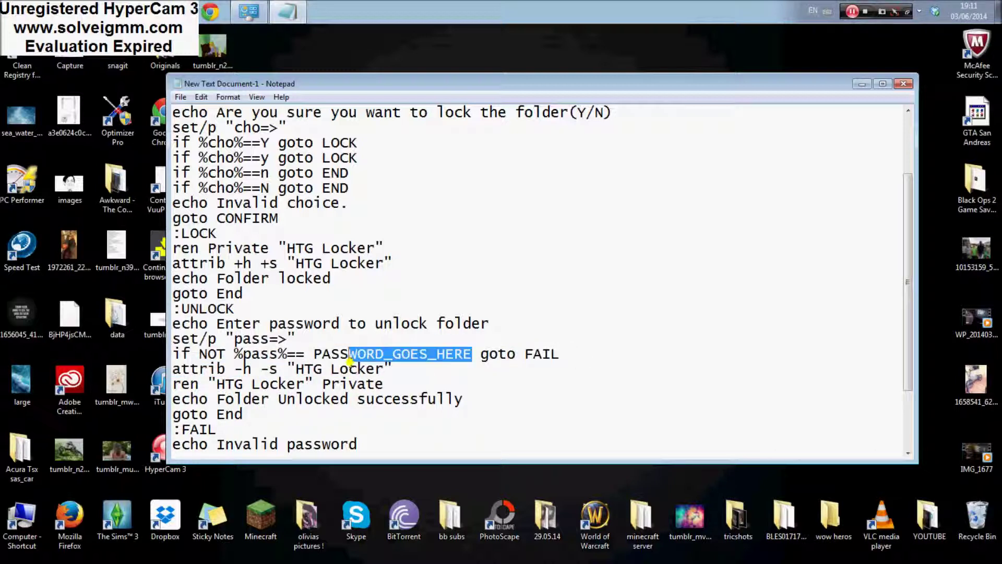
click(316, 356)
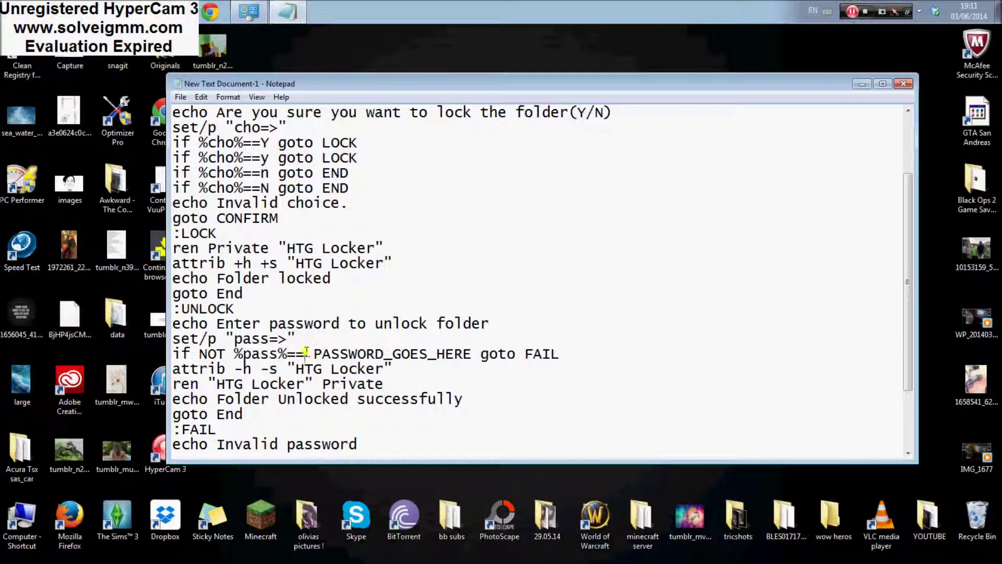
drag(306, 353, 315, 353)
click(569, 279)
drag(471, 354, 313, 355)
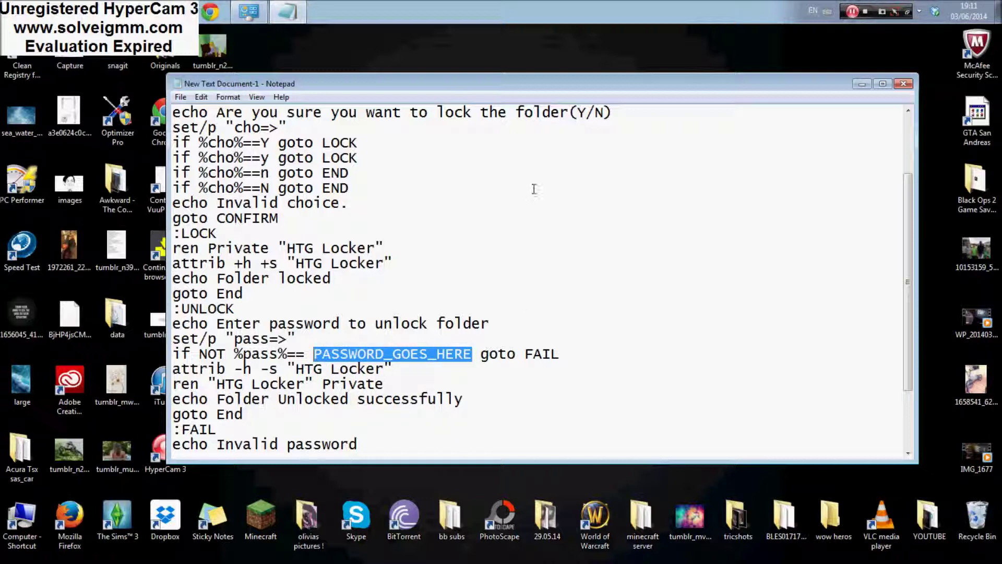
key(BackSpace)
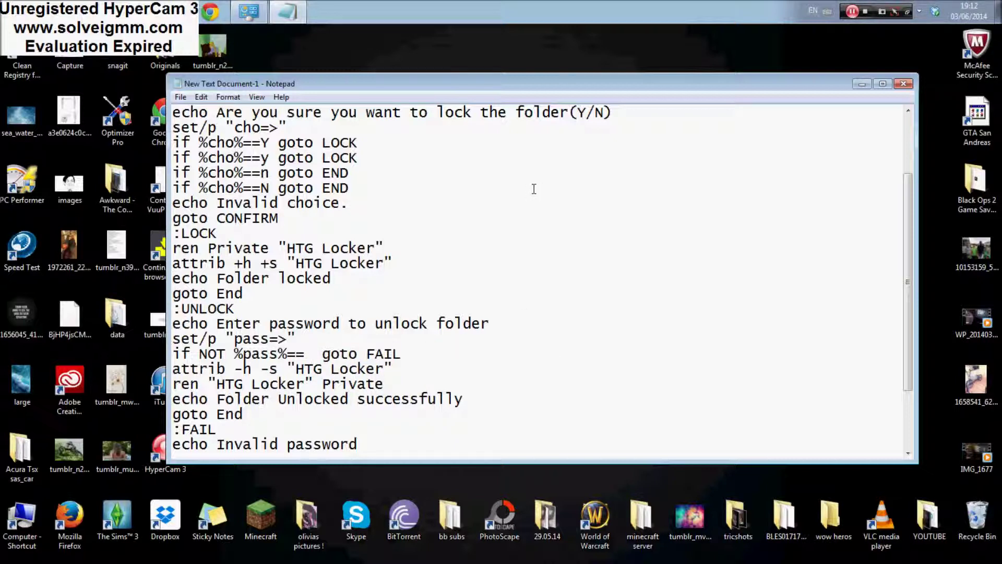
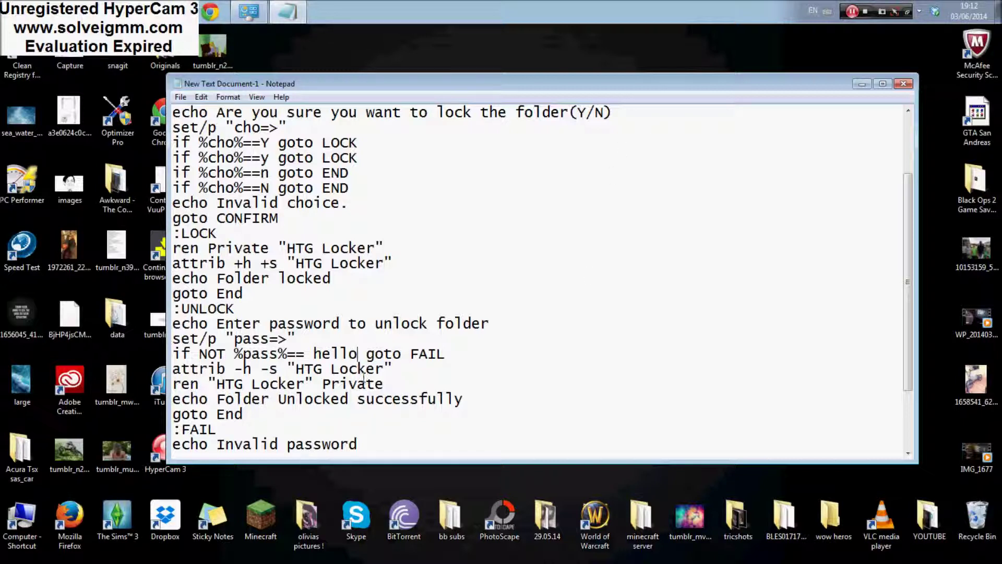
click(181, 98)
Step: Name the script locker.bat with the All Files save type
click(204, 154)
text(loc)
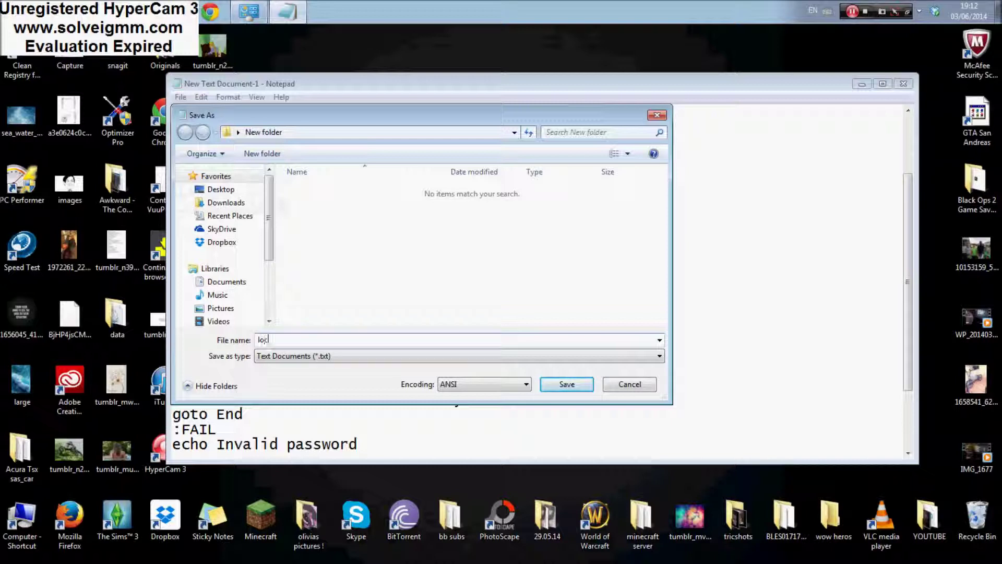
text(ker.bat)
click(283, 357)
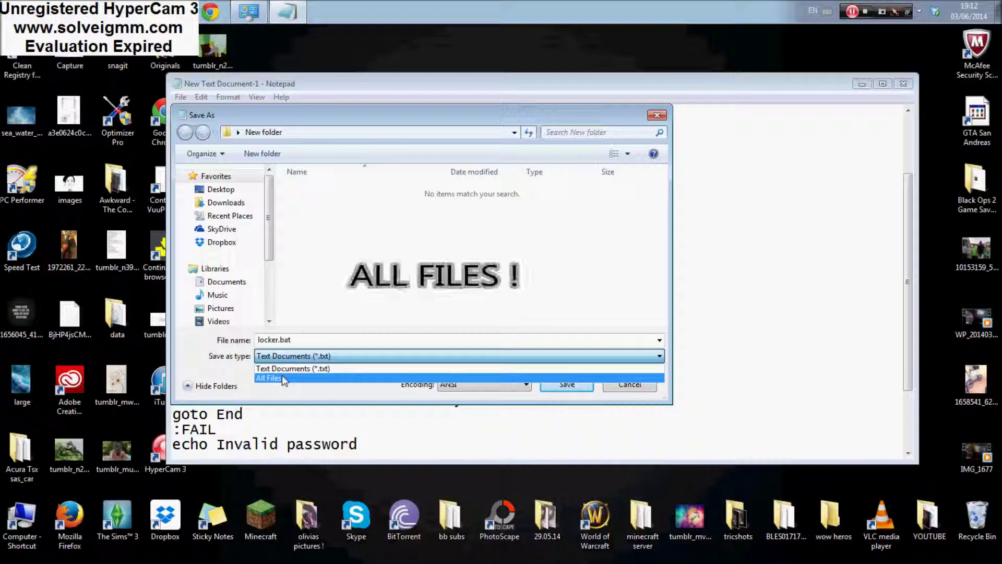
click(282, 374)
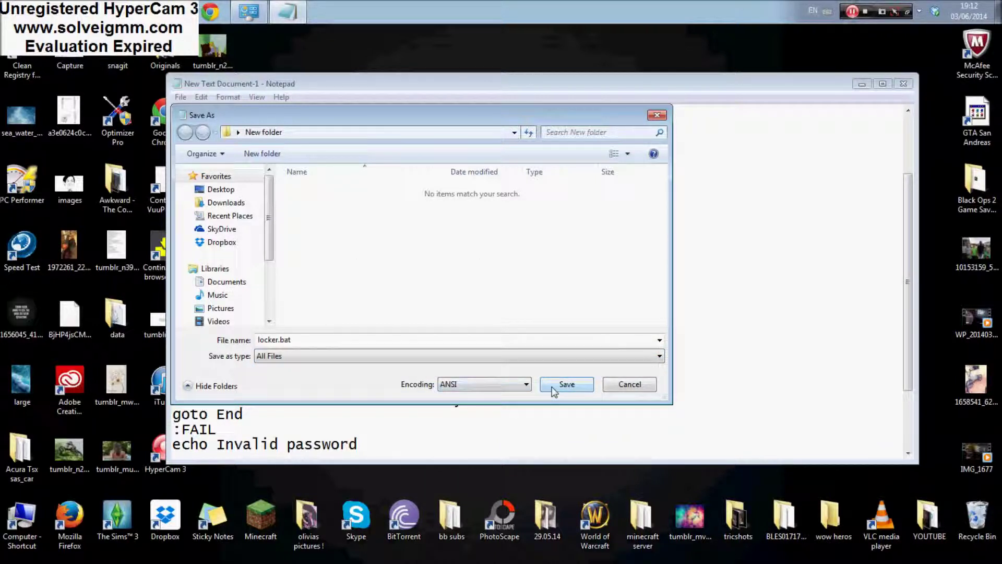
Step: Save locker.bat inside the desktop's New folder and minimize Notepad
click(220, 191)
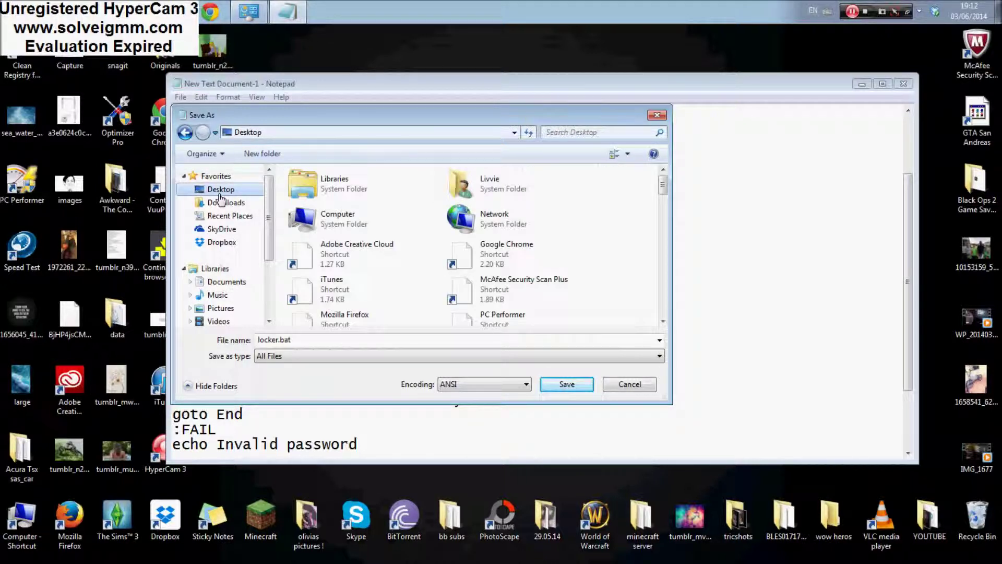
click(312, 220)
scroll(311, 220, down, 5)
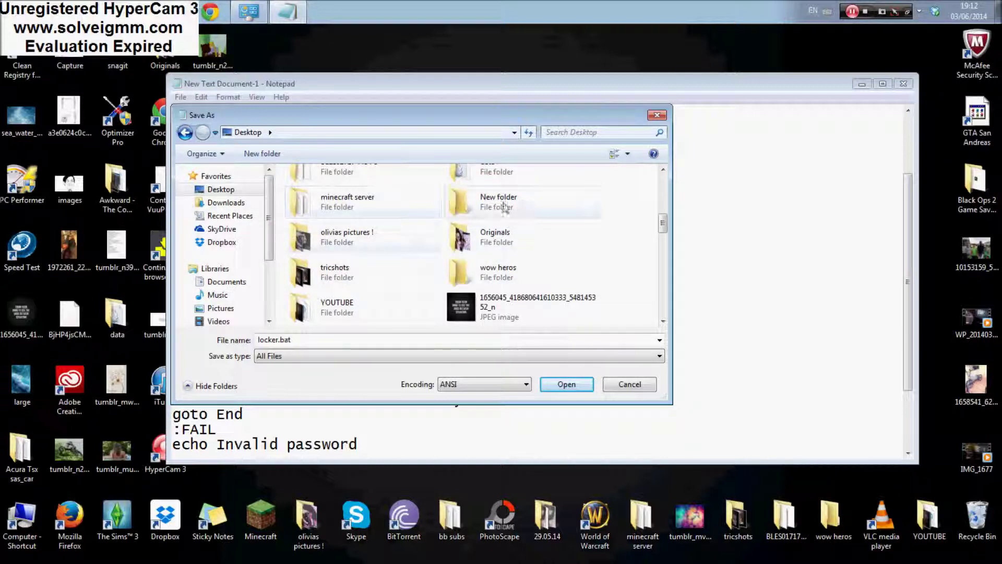
double_click(497, 201)
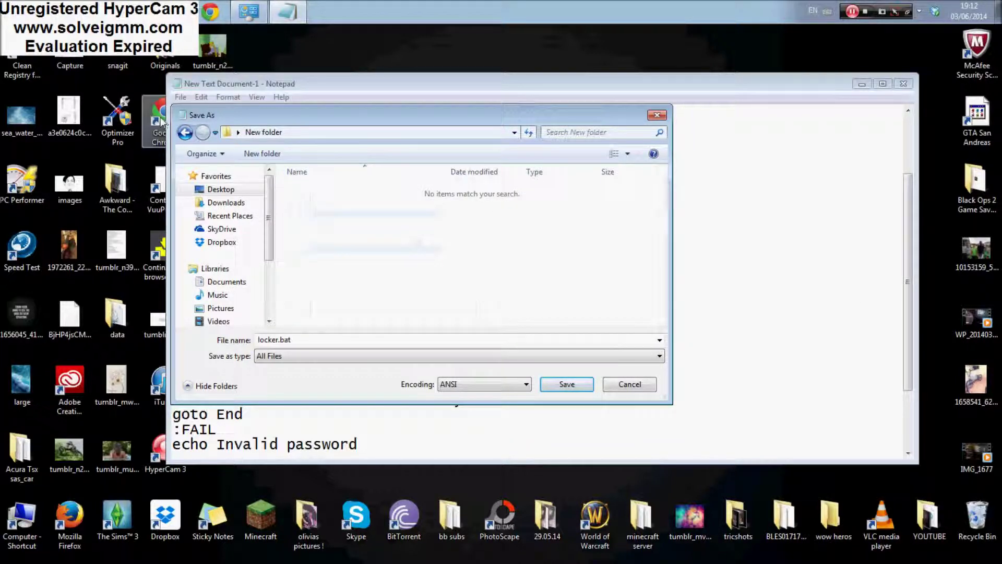
click(185, 132)
click(491, 305)
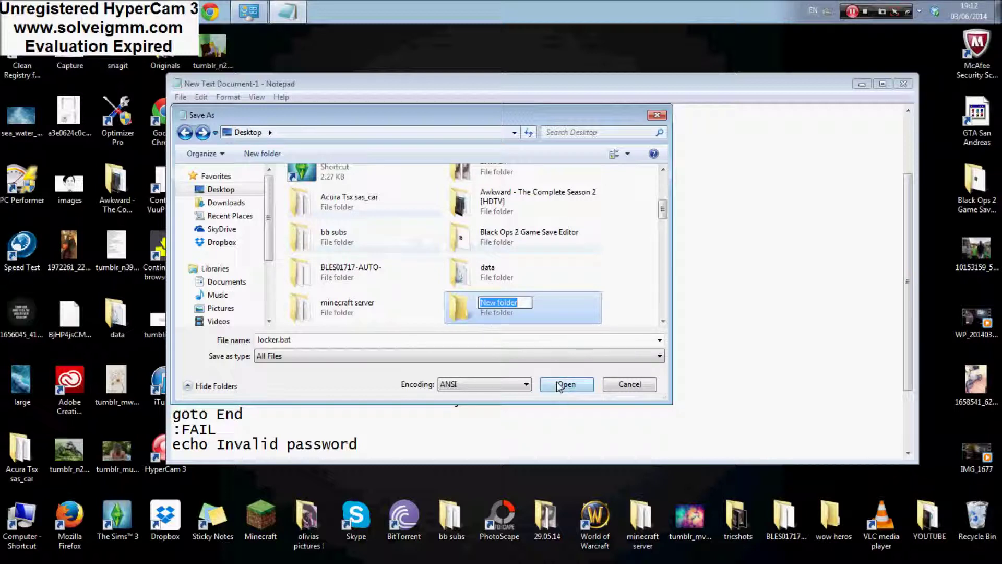
key(Return)
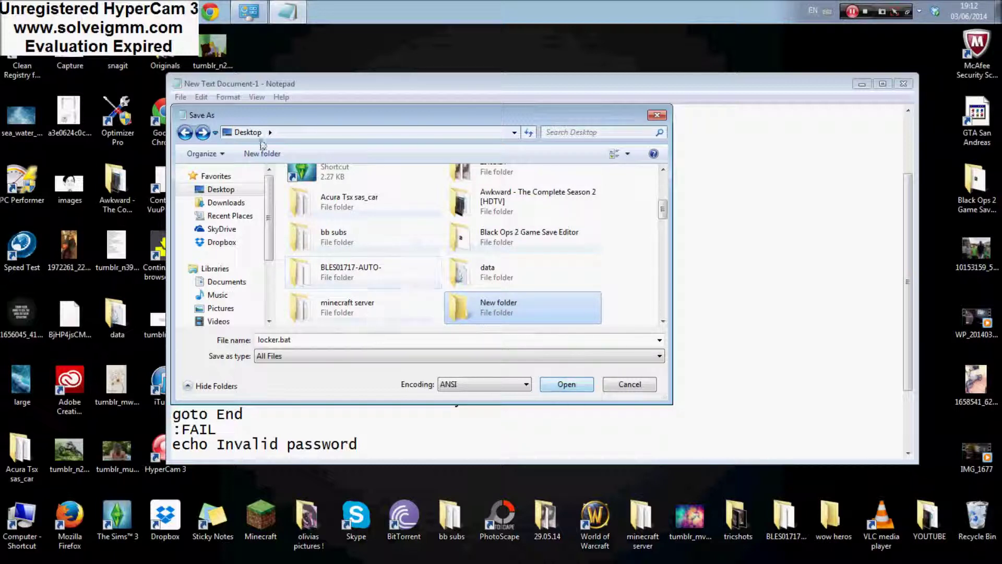
drag(288, 117, 293, 84)
click(571, 354)
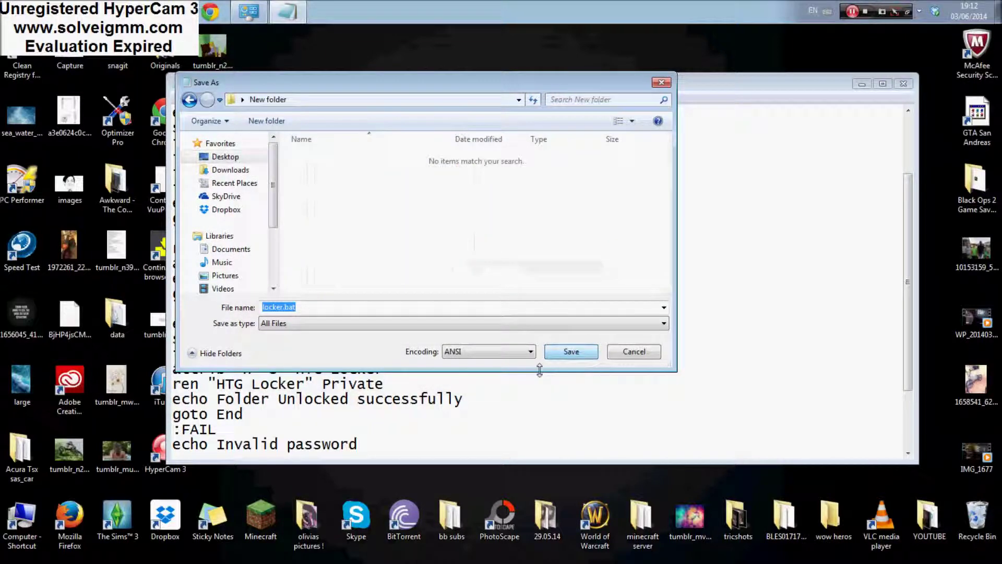
click(562, 352)
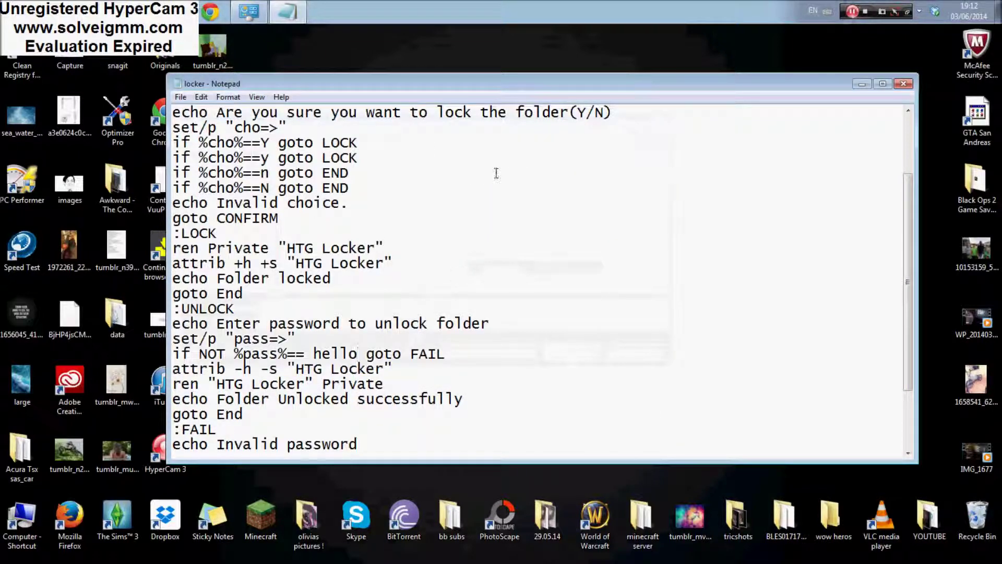
click(859, 84)
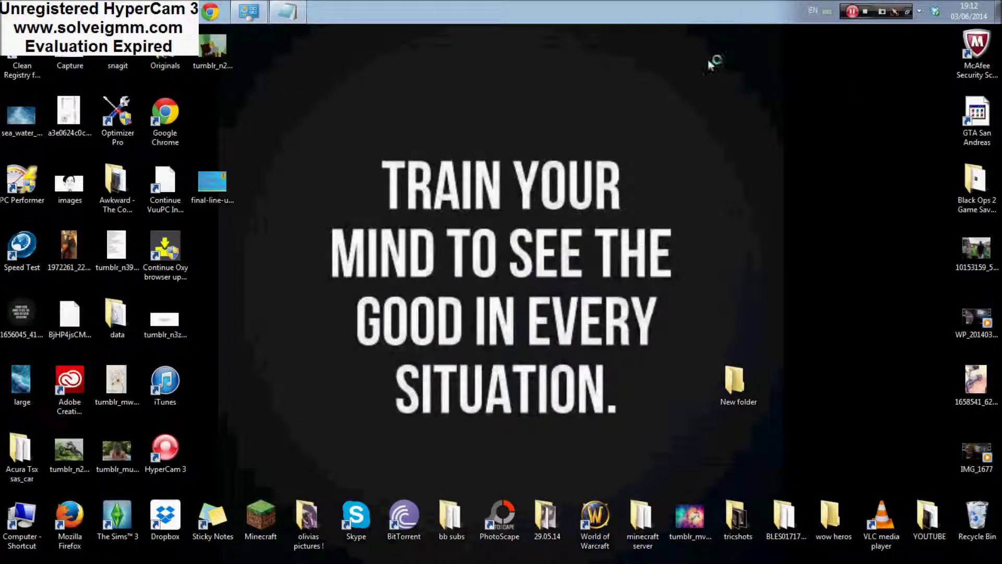
Step: Open New folder with Medium icons and run locker to create the Private folder
drag(505, 107, 500, 110)
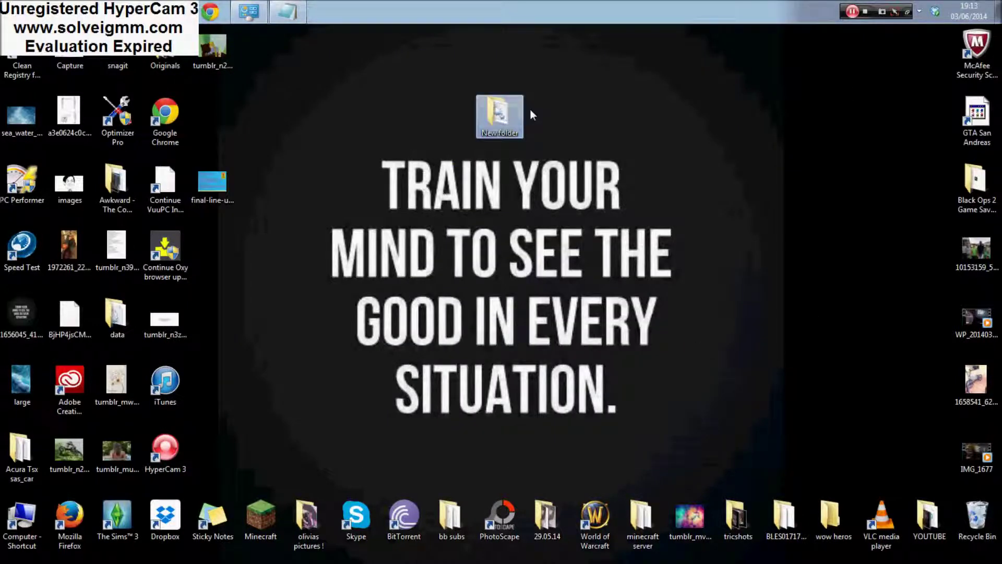
double_click(500, 108)
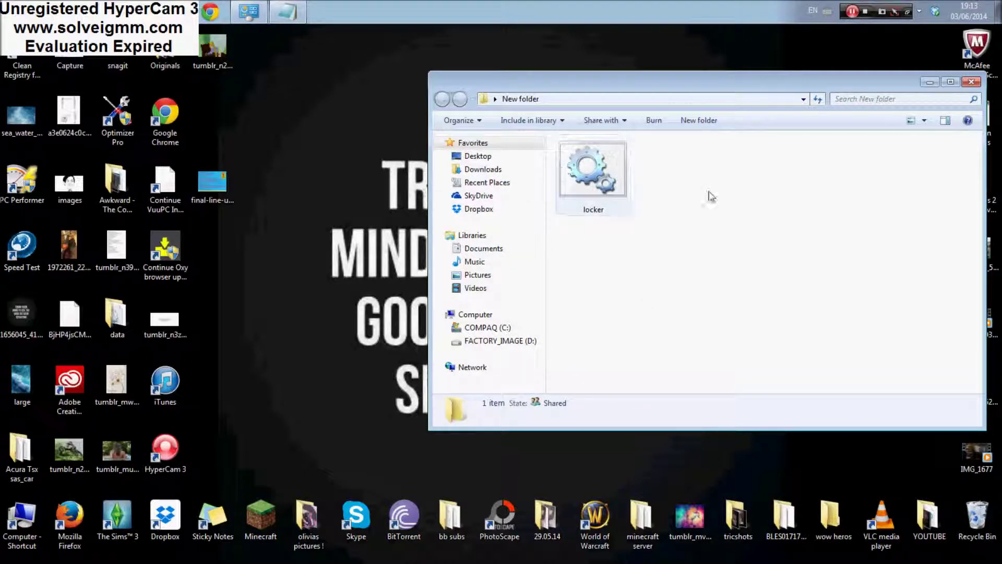
click(925, 120)
drag(928, 126, 907, 142)
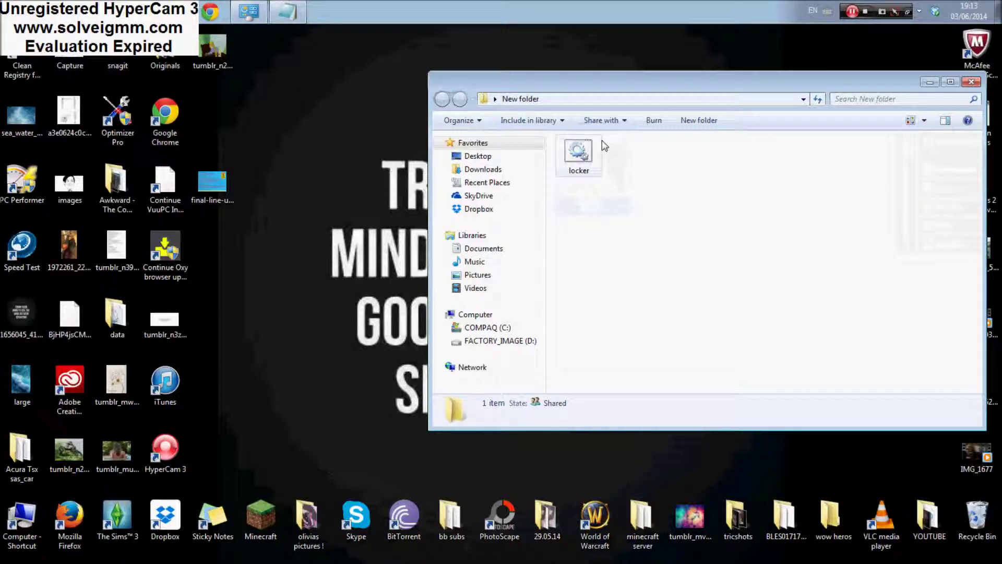
click(570, 152)
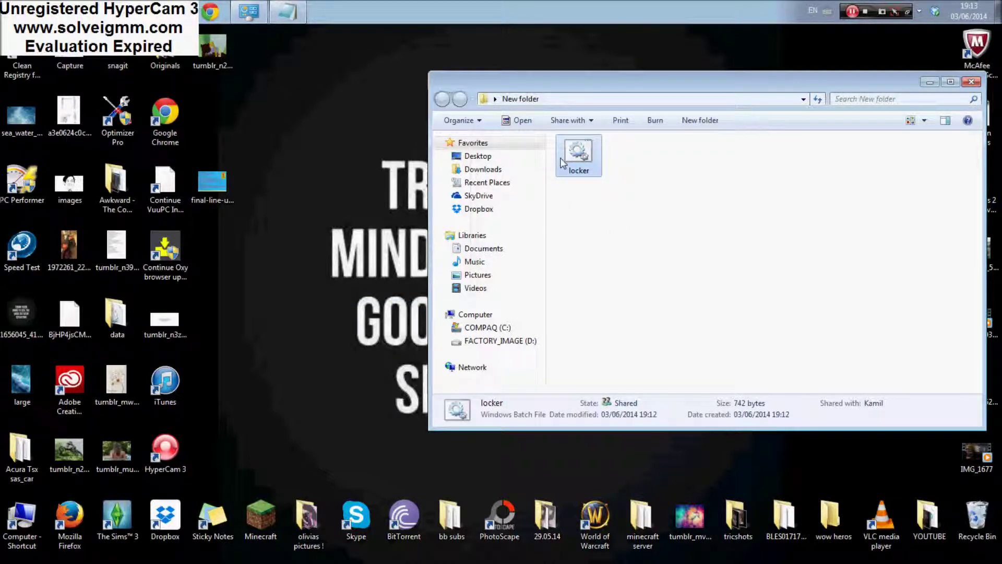
key(Return)
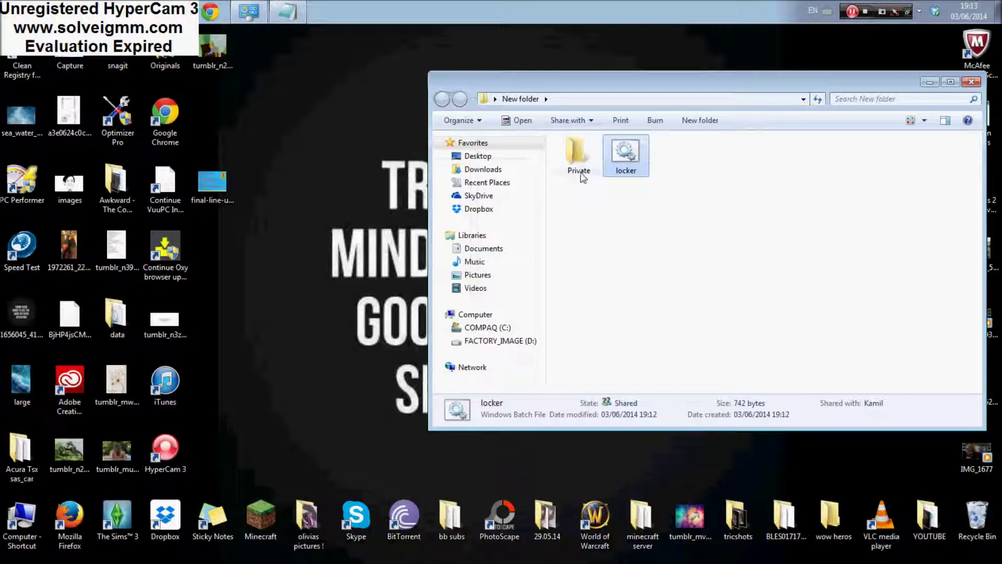
Step: Move the tricshots folder into Private, confirm it is inside, and return to New folder
click(302, 303)
drag(301, 304, 306, 337)
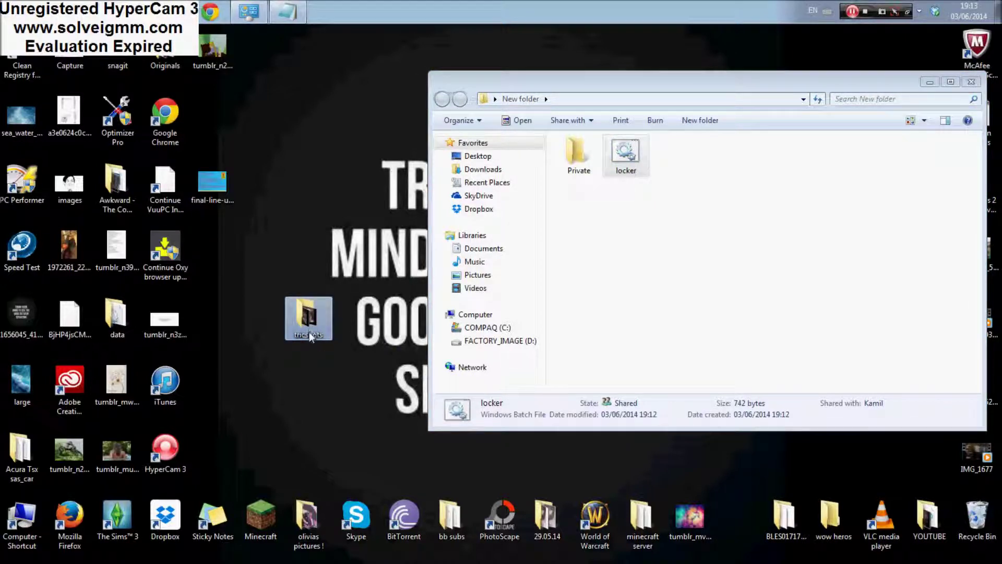
click(374, 225)
click(593, 162)
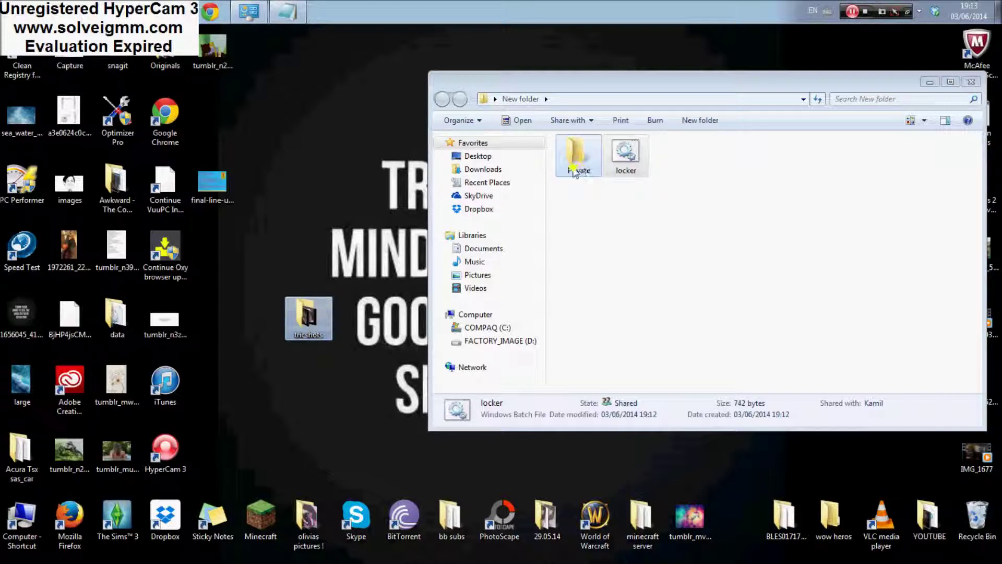
drag(593, 162, 576, 175)
double_click(576, 174)
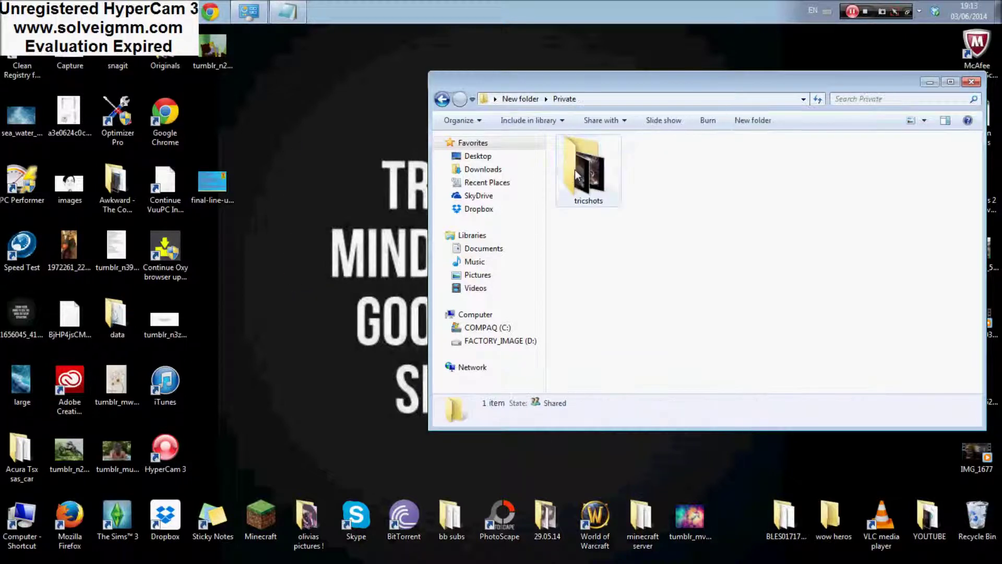
click(442, 99)
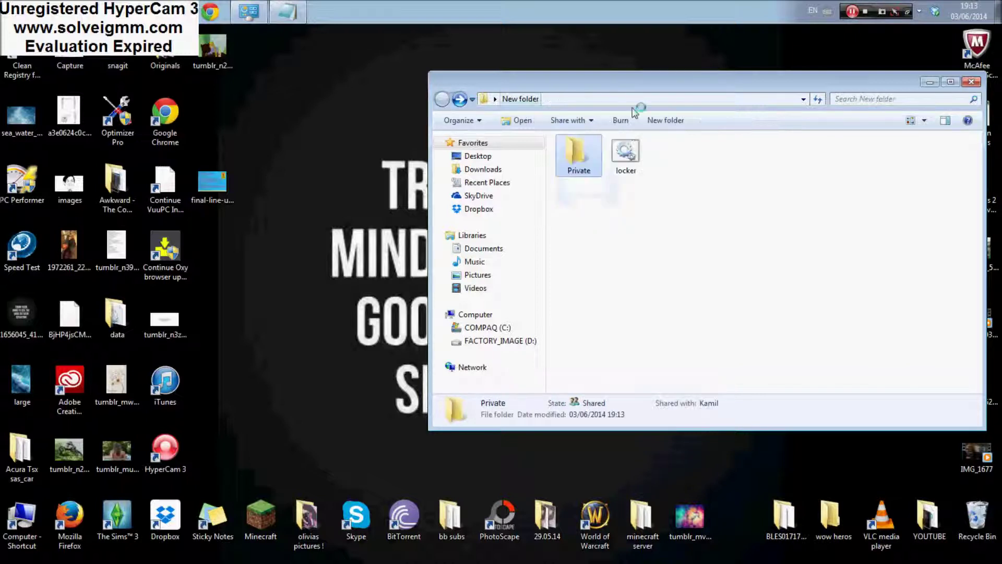
Step: Run locker, answer y to lock Private, and close the New folder window
double_click(629, 153)
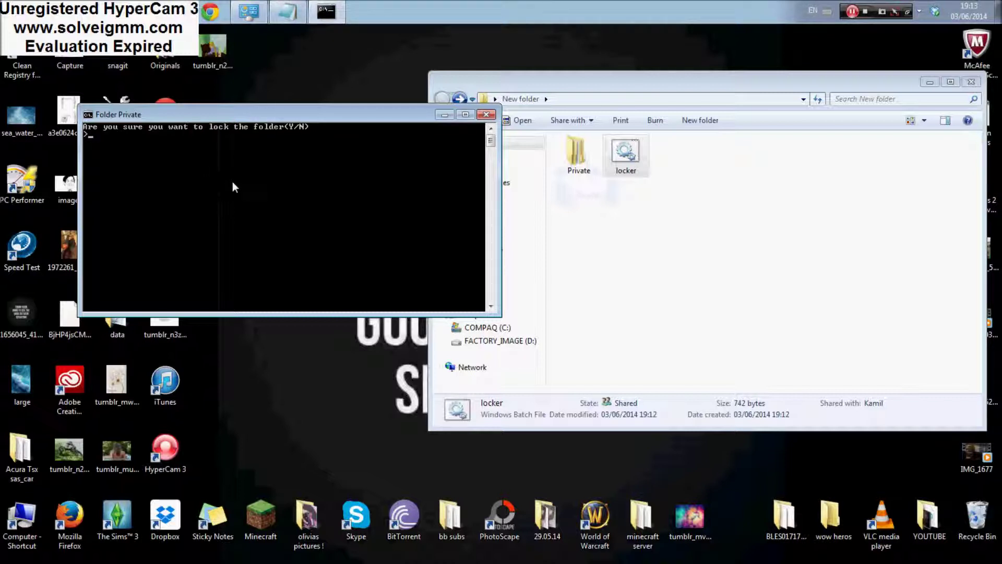
text(y)
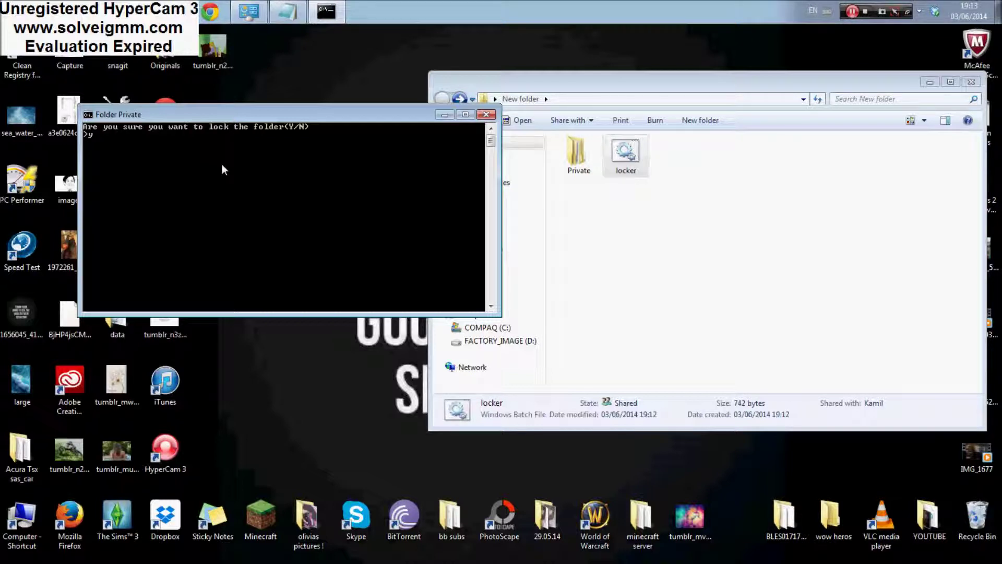
key(Return)
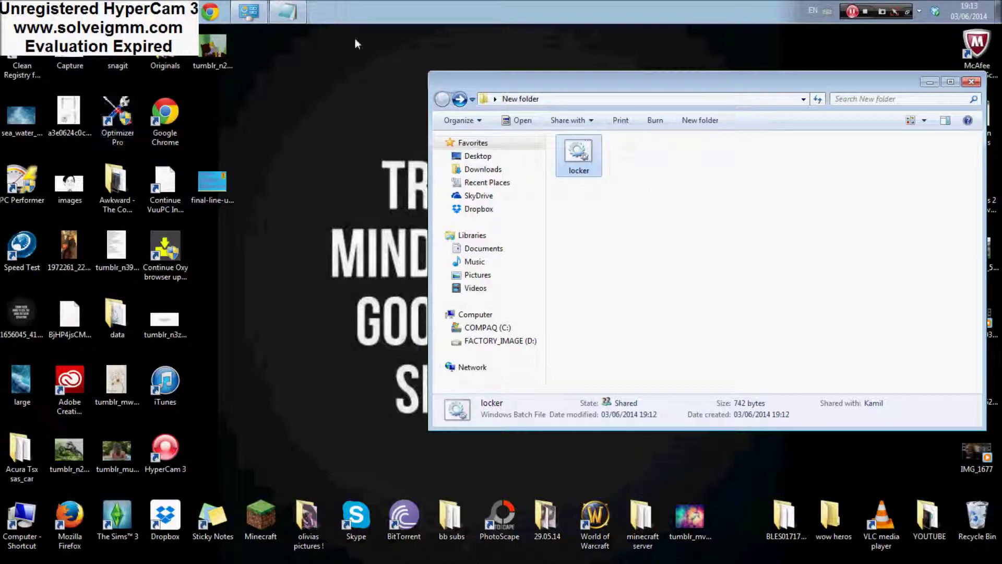
drag(750, 495, 736, 537)
click(971, 82)
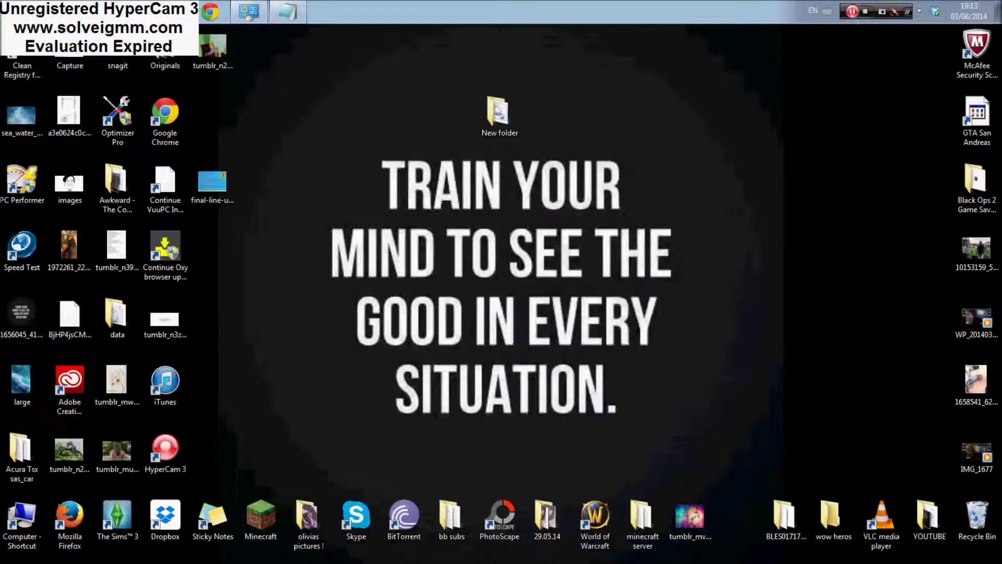
Step: Search the Start menu for 'trickshot', find no results, then reopen New folder
key(super)
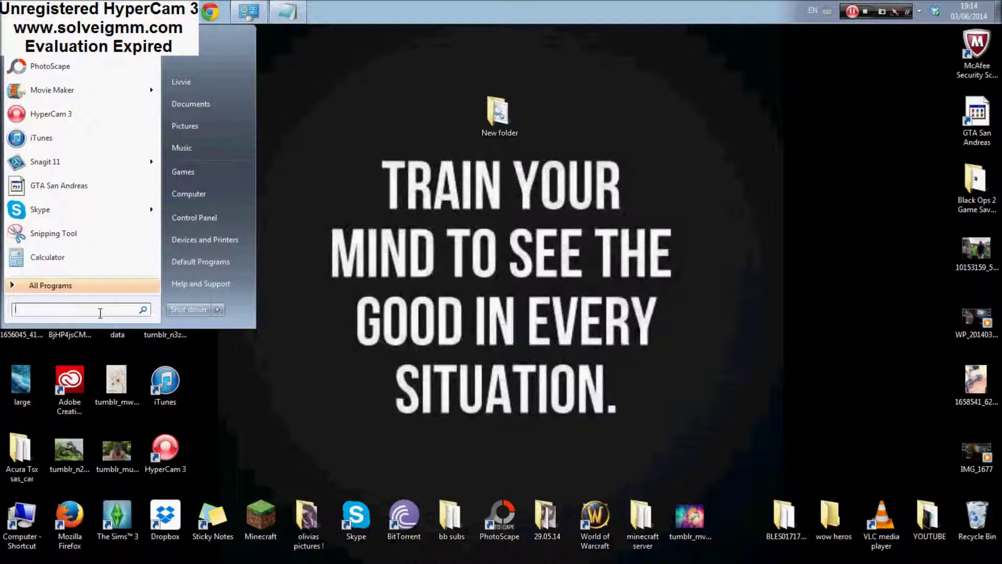
text(trick)
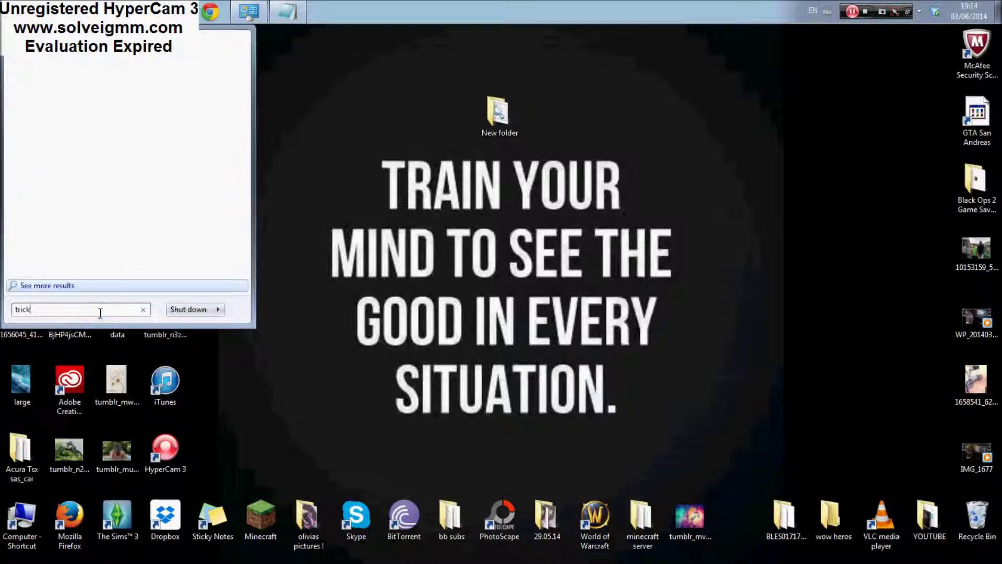
text(shots)
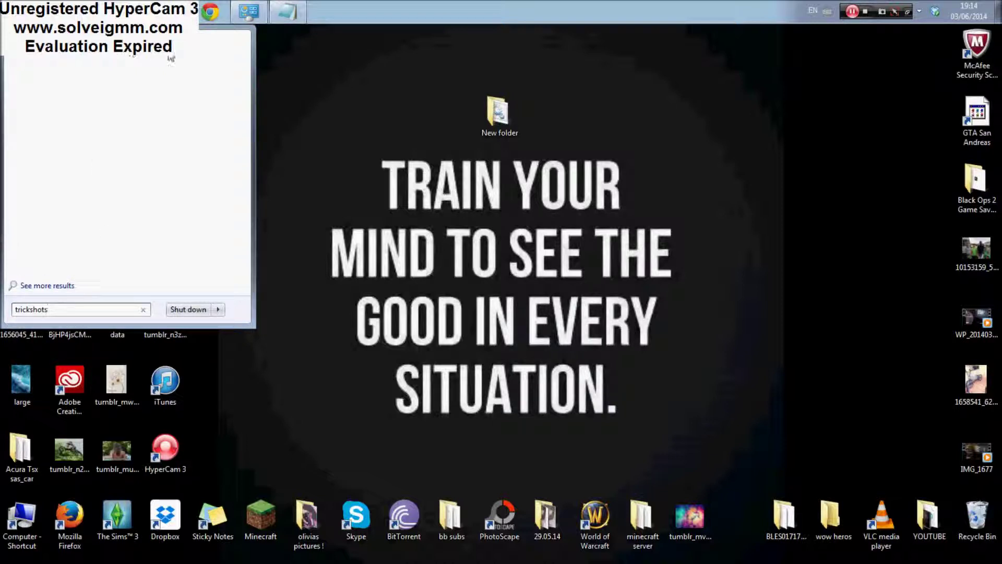
click(368, 130)
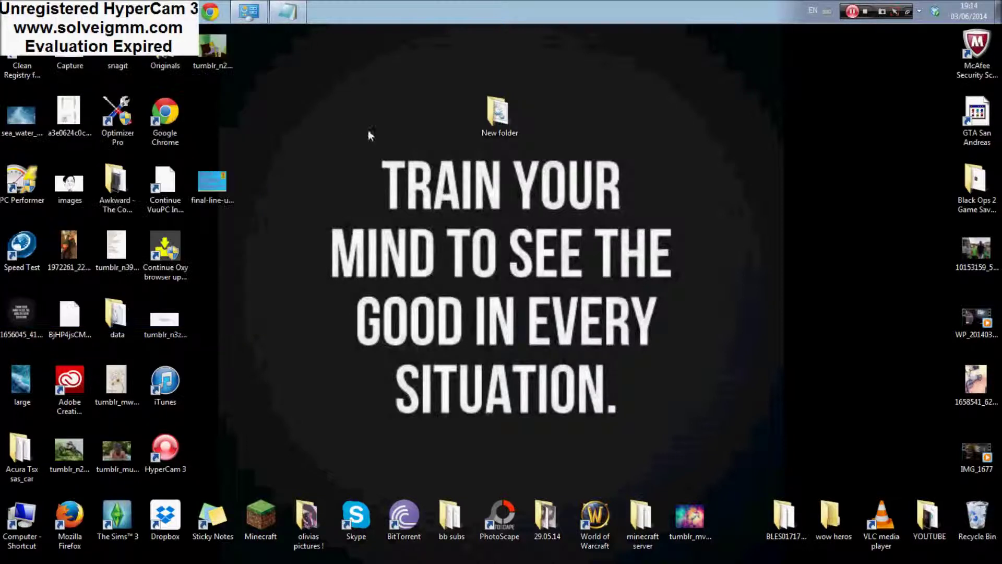
double_click(498, 109)
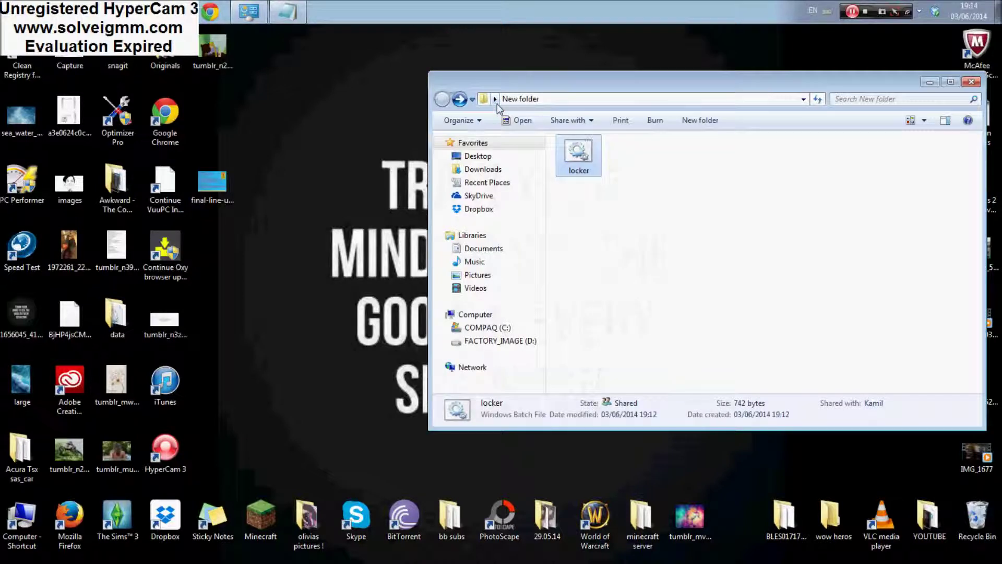
double_click(590, 170)
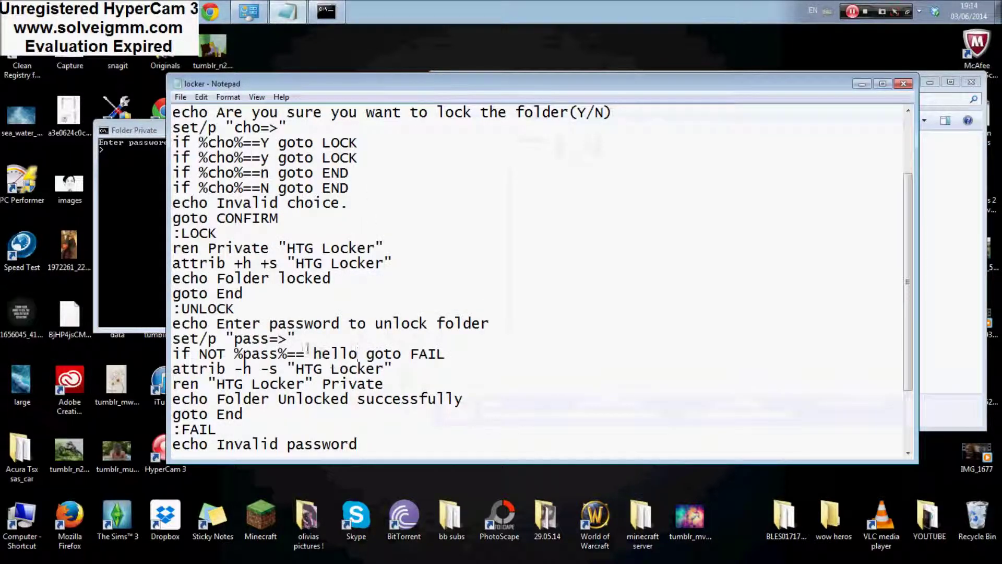
click(861, 84)
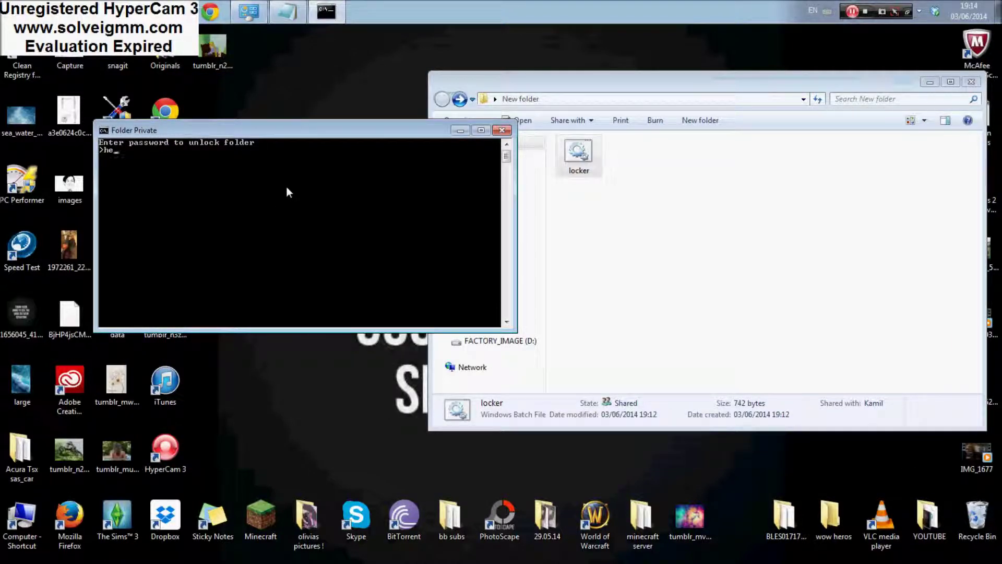
key(Return)
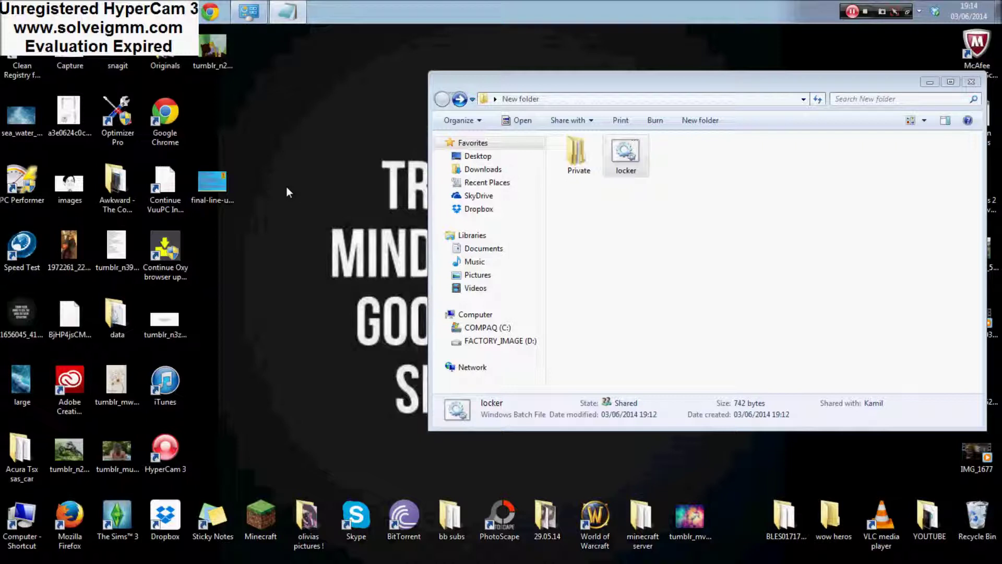
double_click(593, 158)
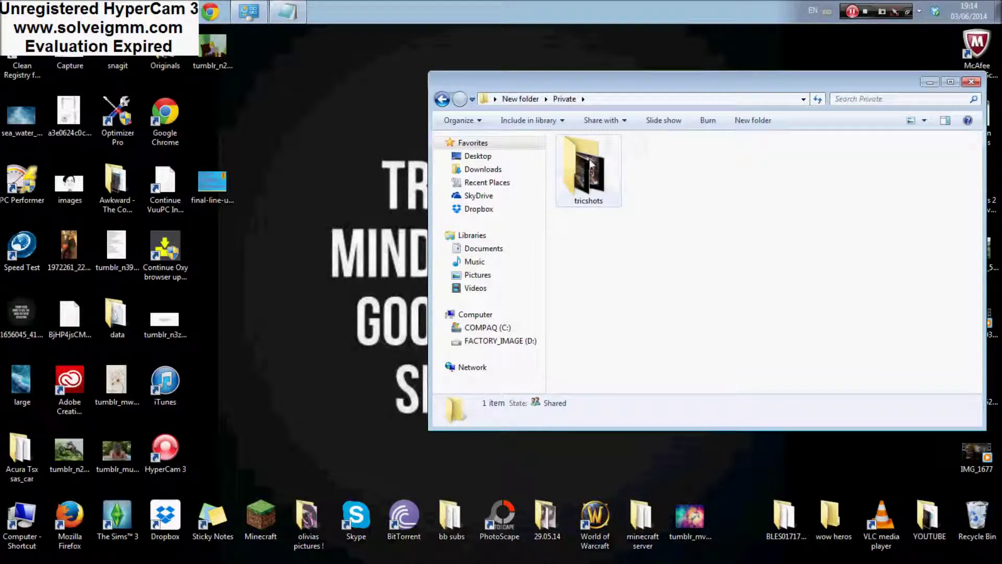
Step: Move tricshots from Private to the desktop, then try and clear a Start search for 'trickshots'
click(589, 157)
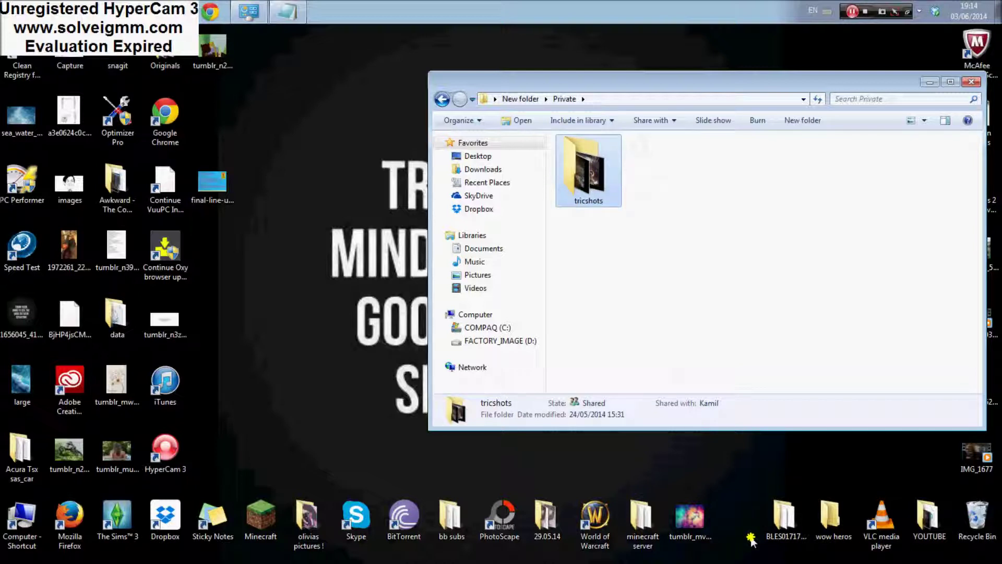
click(751, 537)
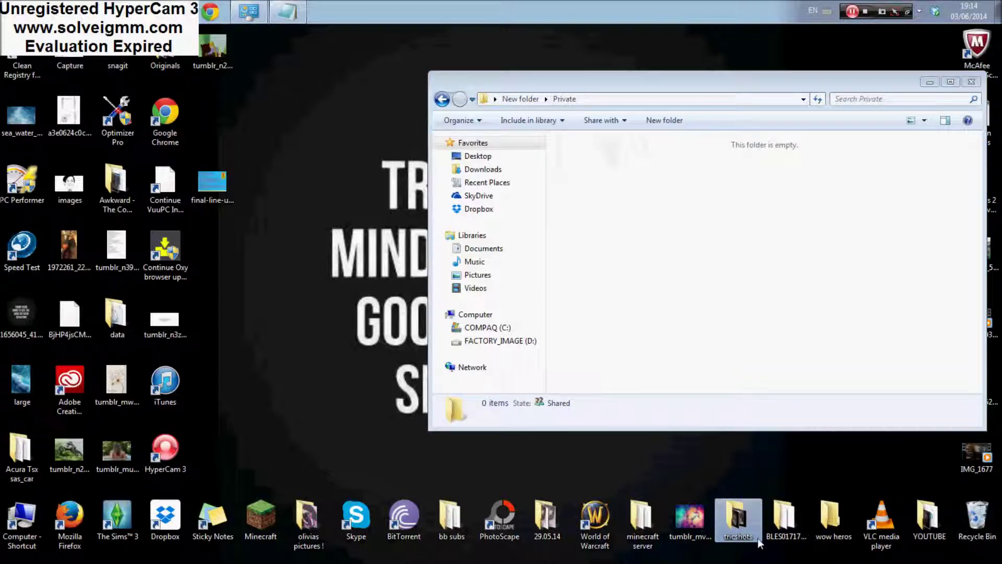
click(11, 11)
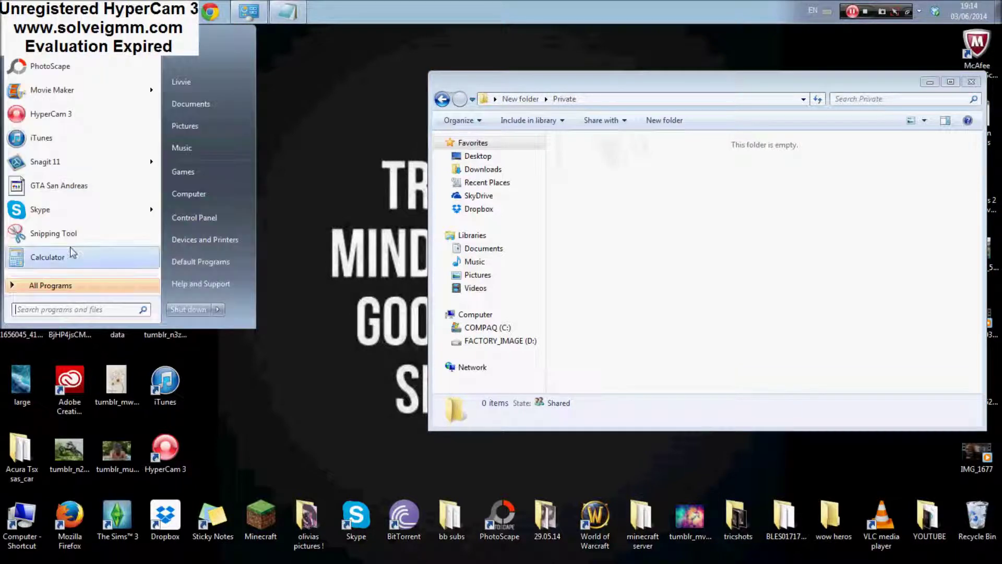
click(99, 311)
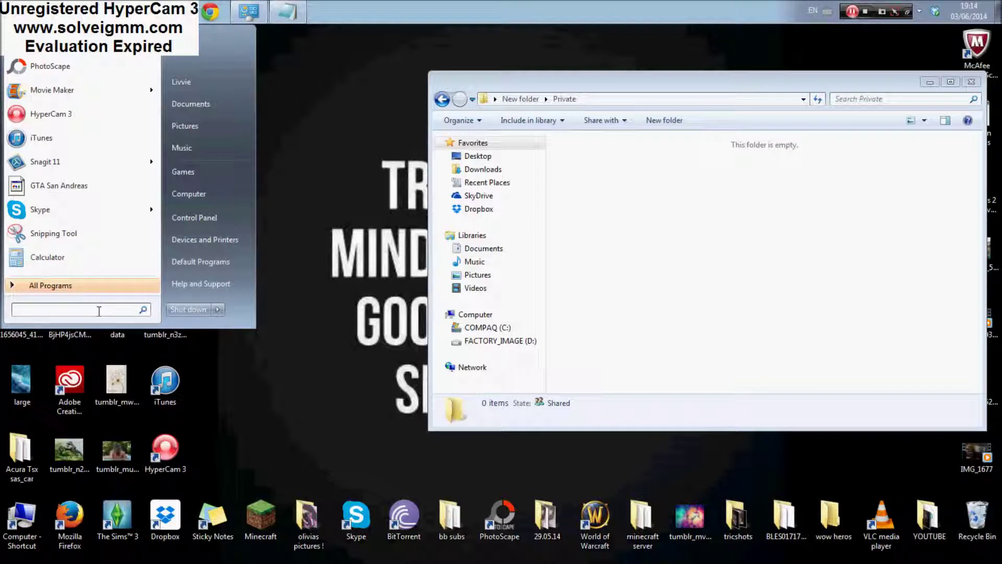
text(trickshots)
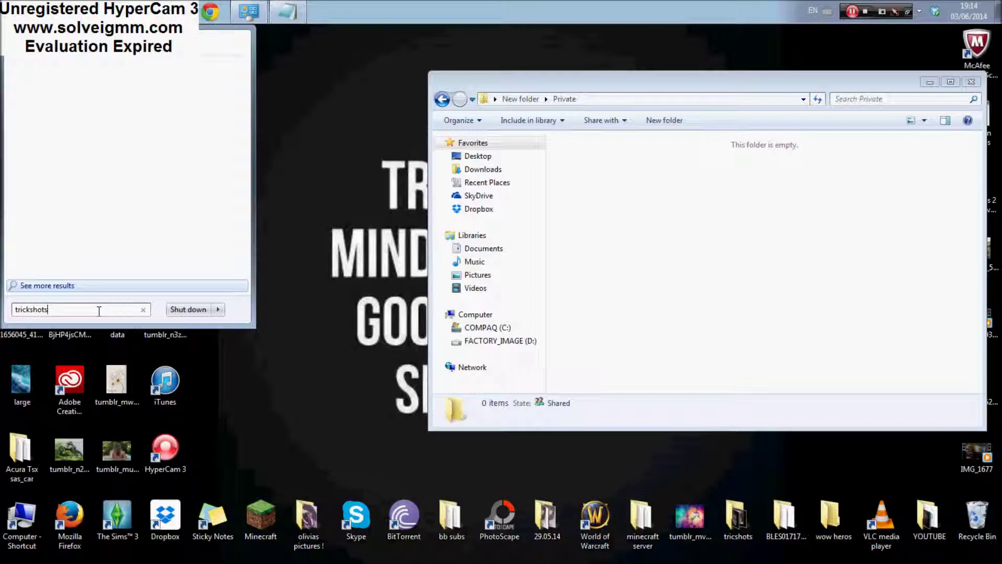
key(BackSpace)
key(BackSpace)
key(BackSpace)
key(BackSpace)
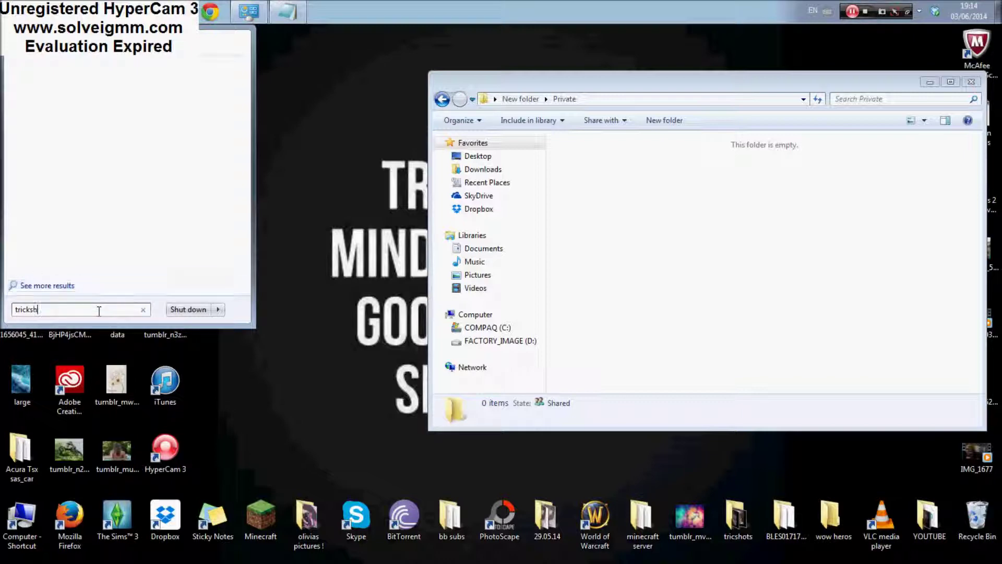
key(BackSpace)
key(BackSpace)
key(BackSpace)
click(322, 218)
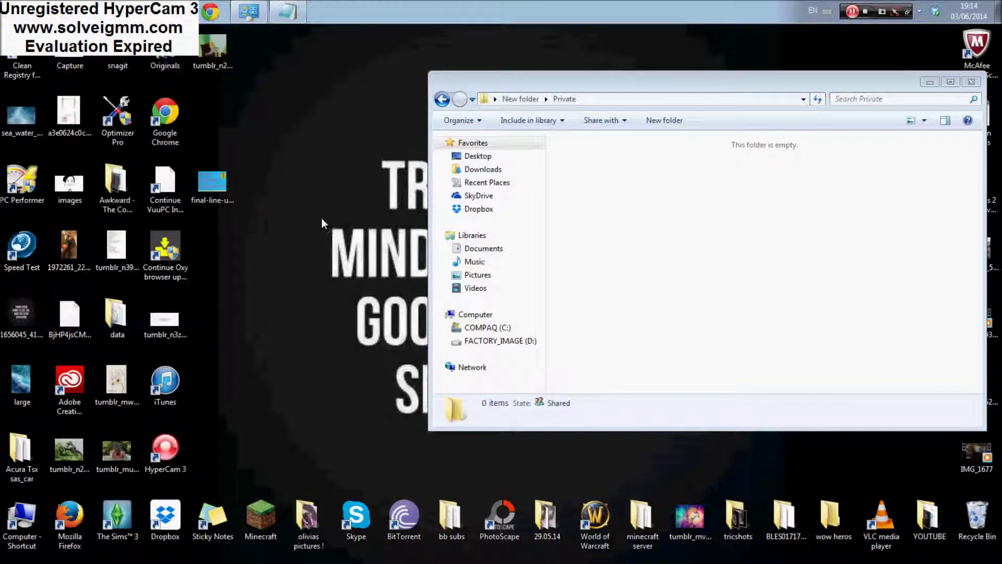
drag(680, 93, 611, 101)
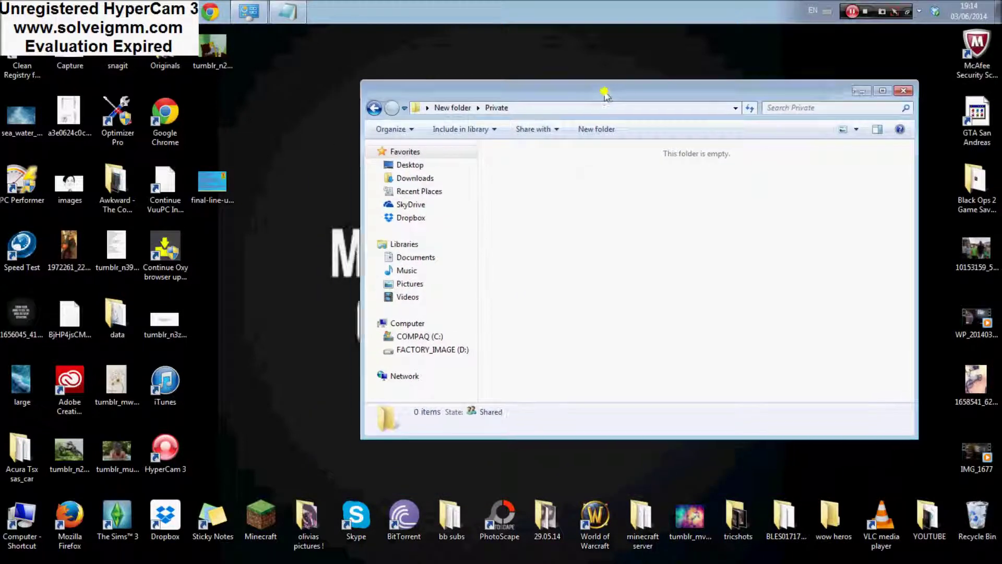
Step: Put tricshots back into Private, re-lock it with Y, and run locker again
click(374, 107)
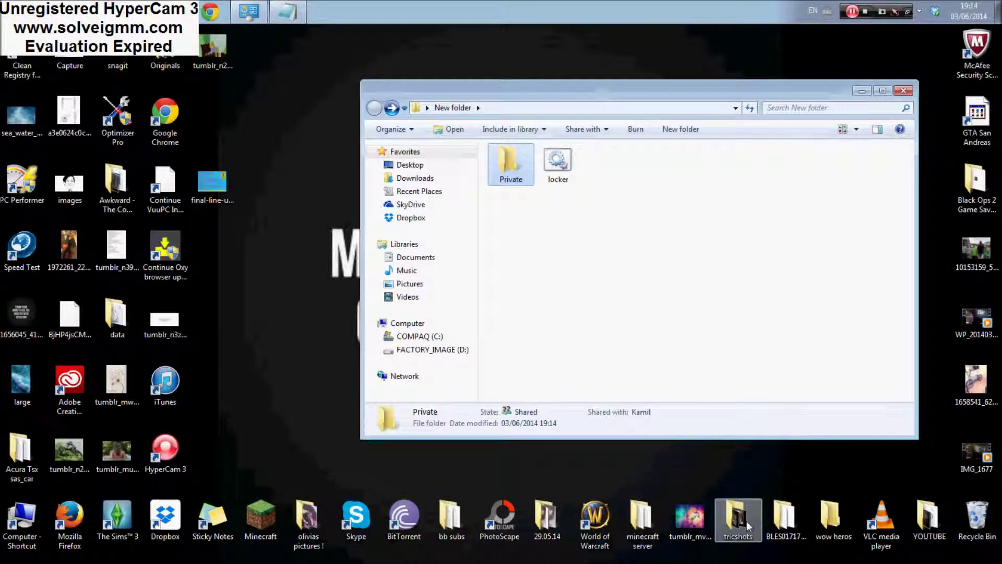
drag(736, 517, 517, 167)
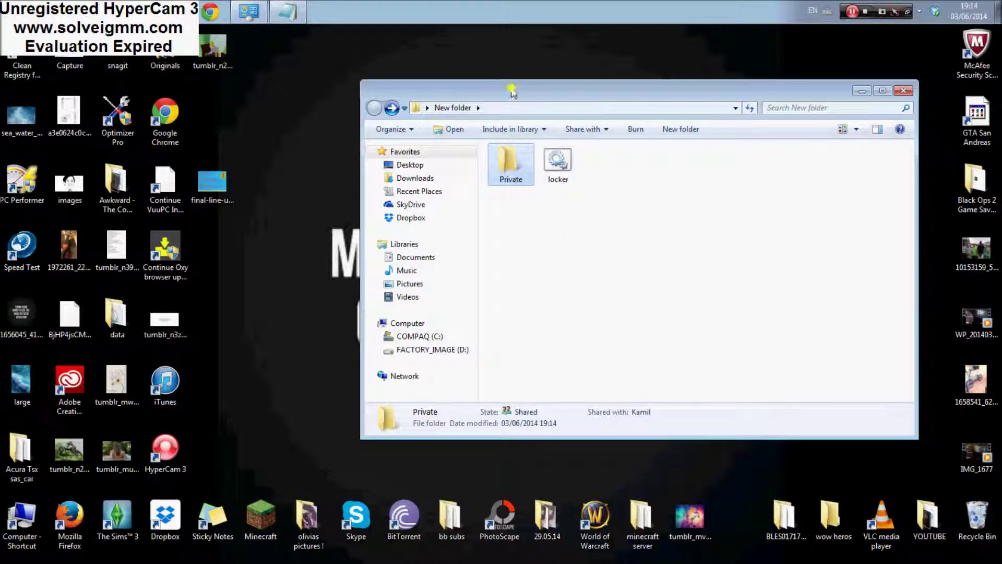
double_click(558, 180)
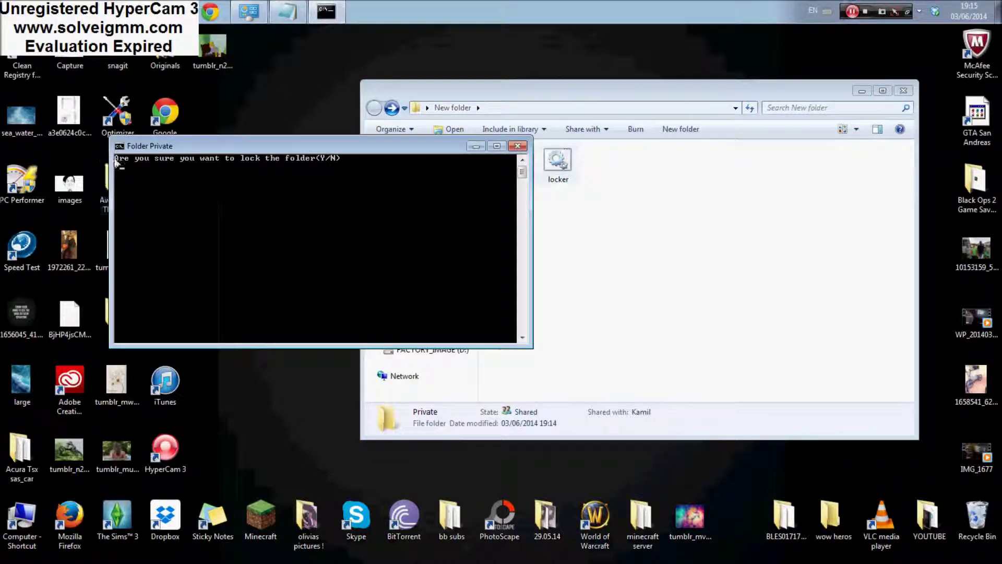
text(Y)
key(Return)
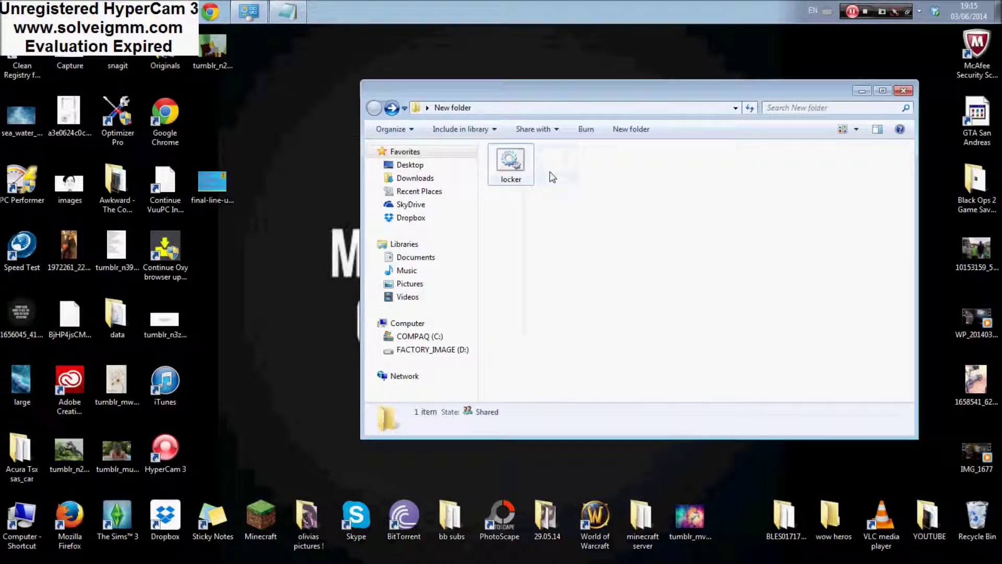
double_click(505, 168)
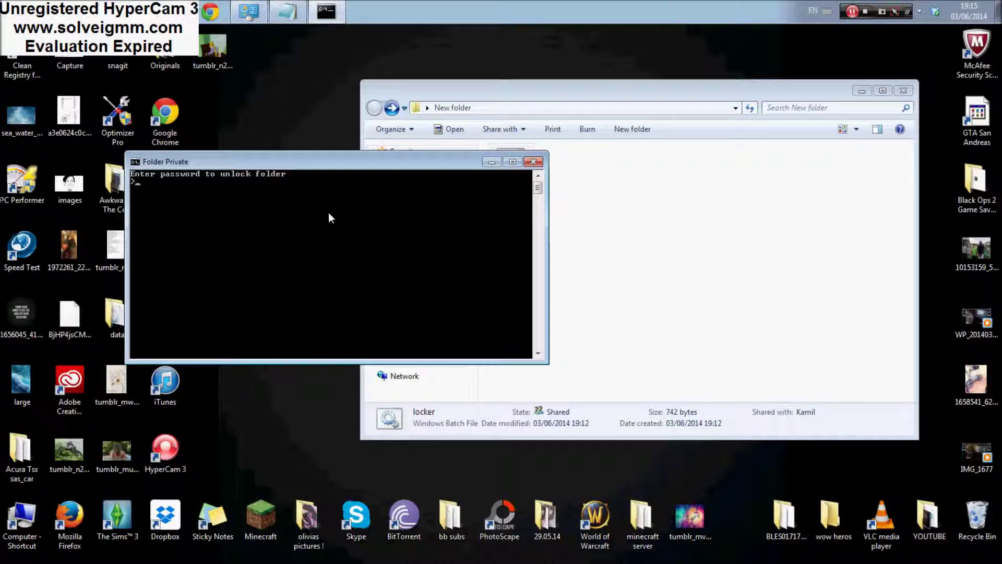
Step: Unlock Private with the password, checked in the script, and drag tricshots onto the desktop
key(Return)
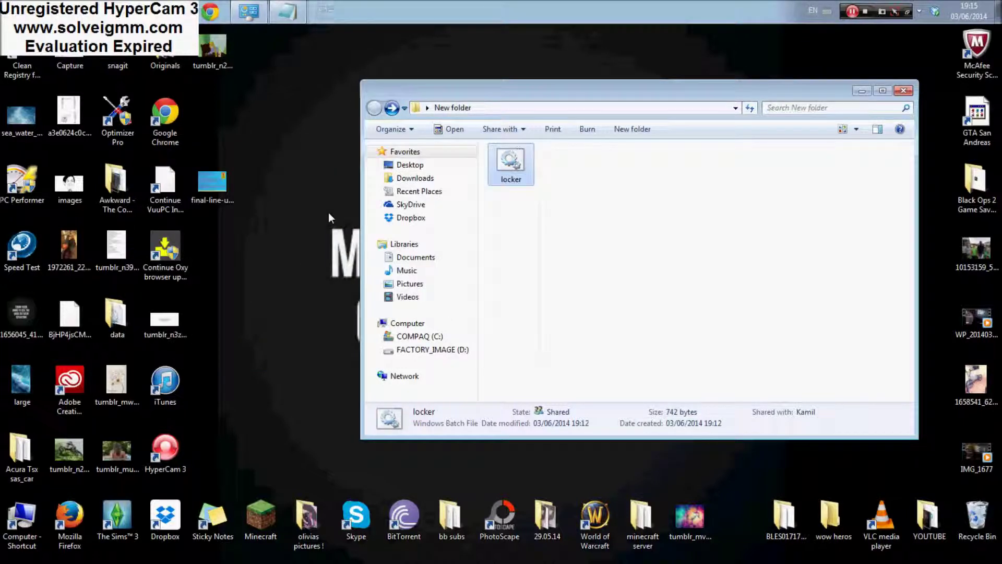
click(295, 17)
drag(359, 354, 322, 354)
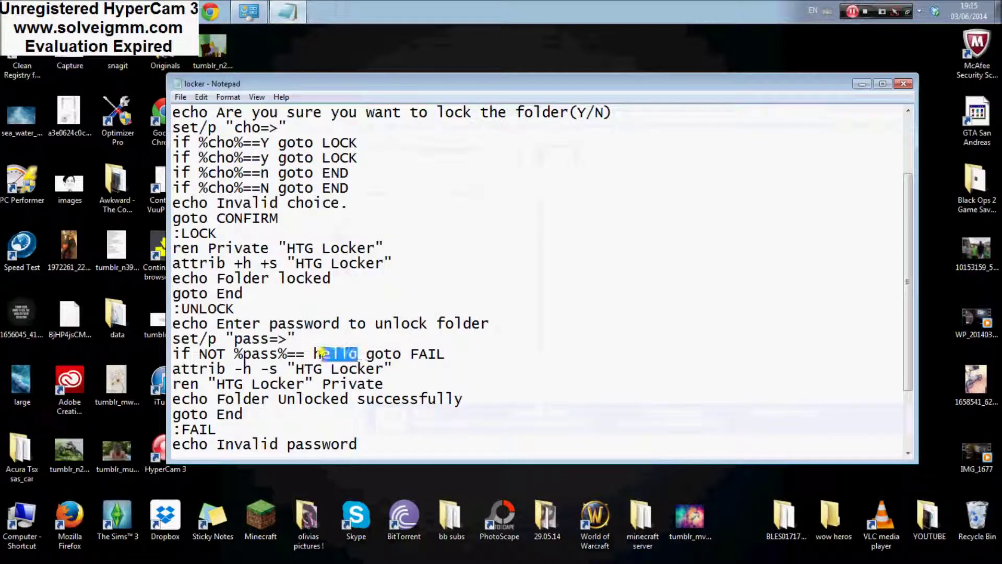
click(861, 84)
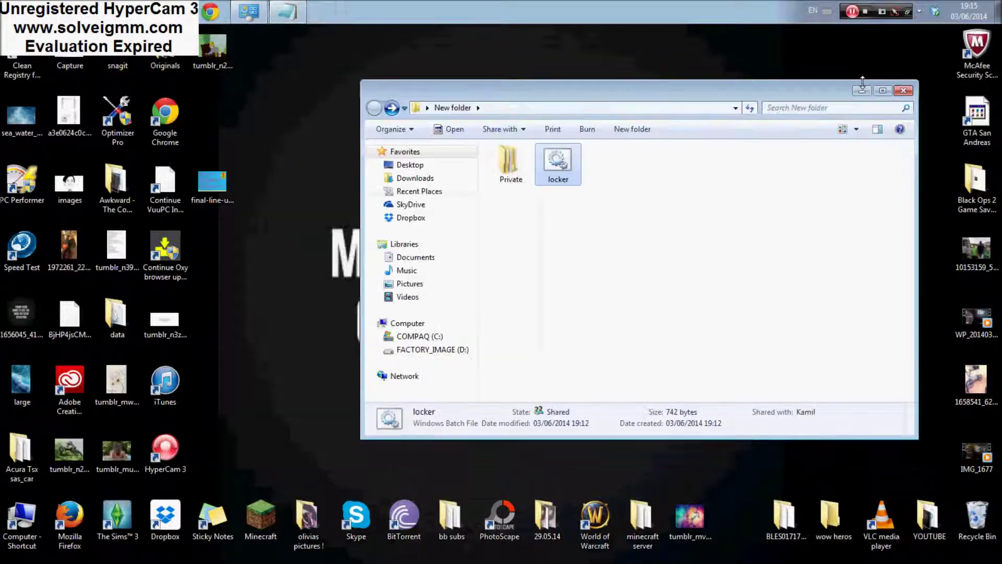
double_click(504, 169)
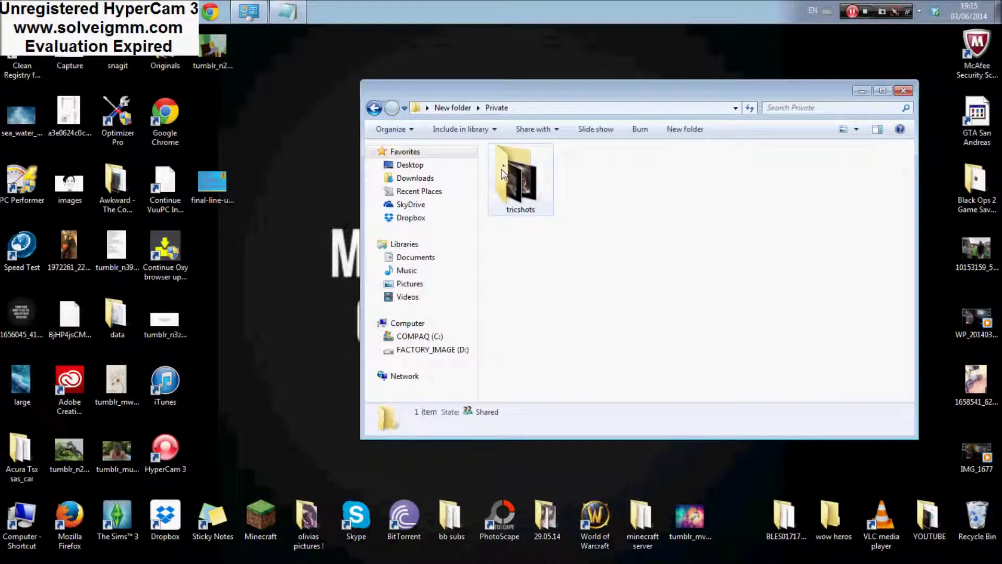
drag(503, 175, 736, 459)
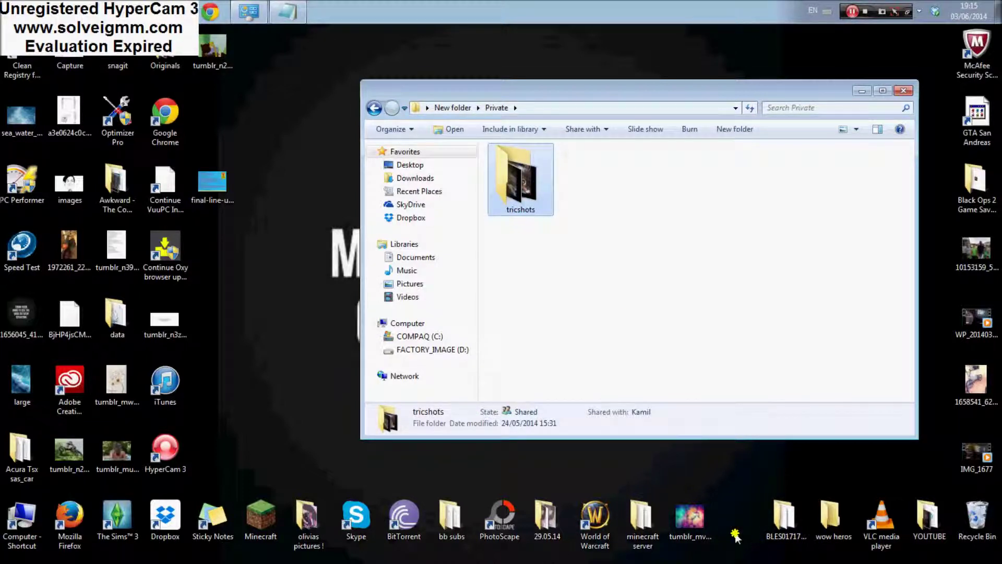
click(392, 109)
Step: Delete New folder, with locker and Private inside, to the Recycle Bin, keeping tricshots on the desktop
click(903, 91)
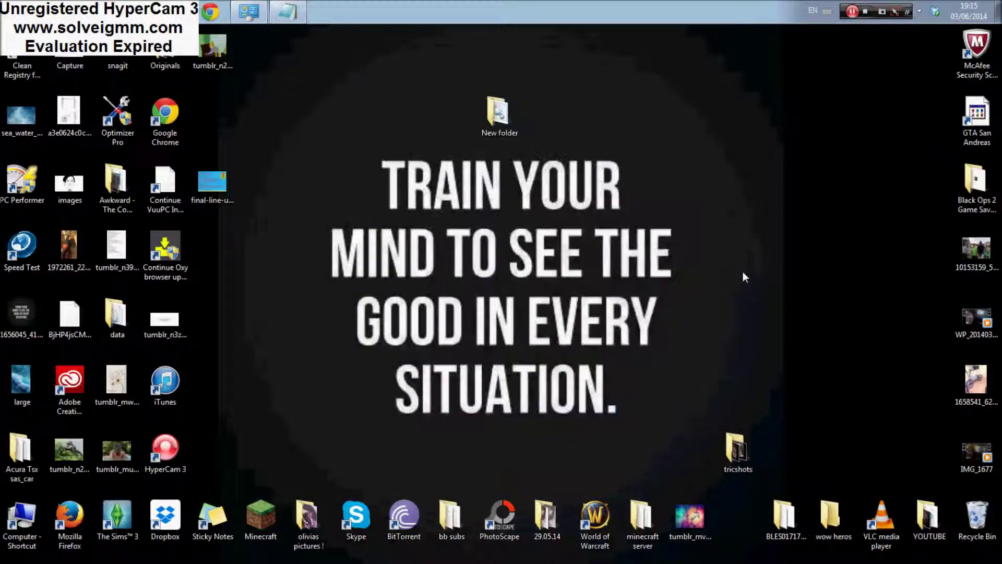
click(508, 115)
key(Delete)
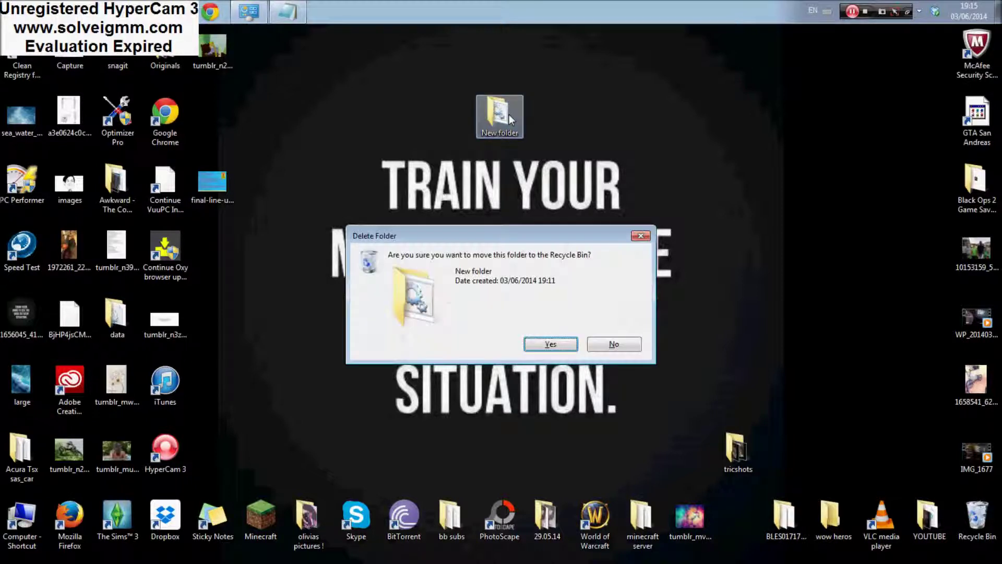
click(546, 344)
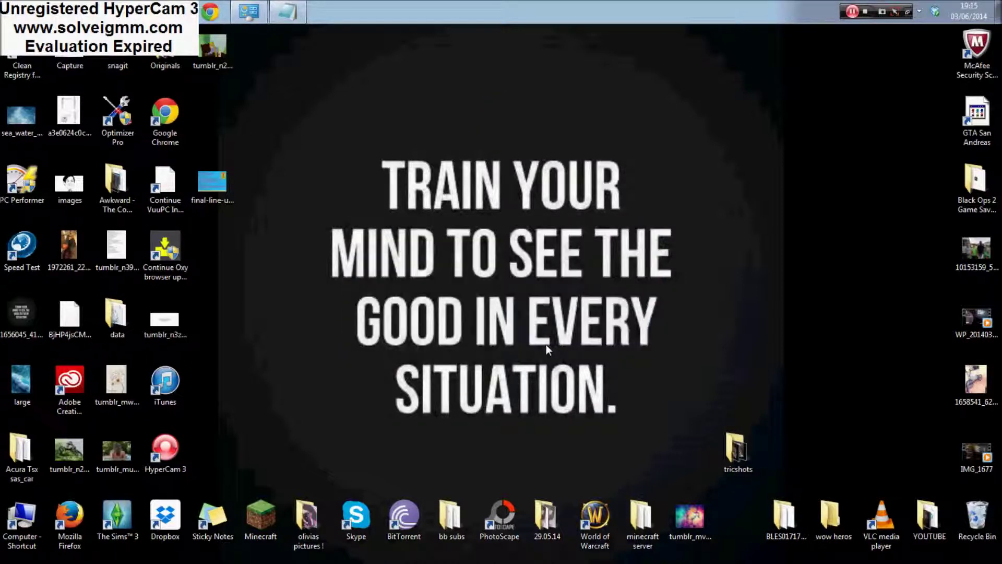